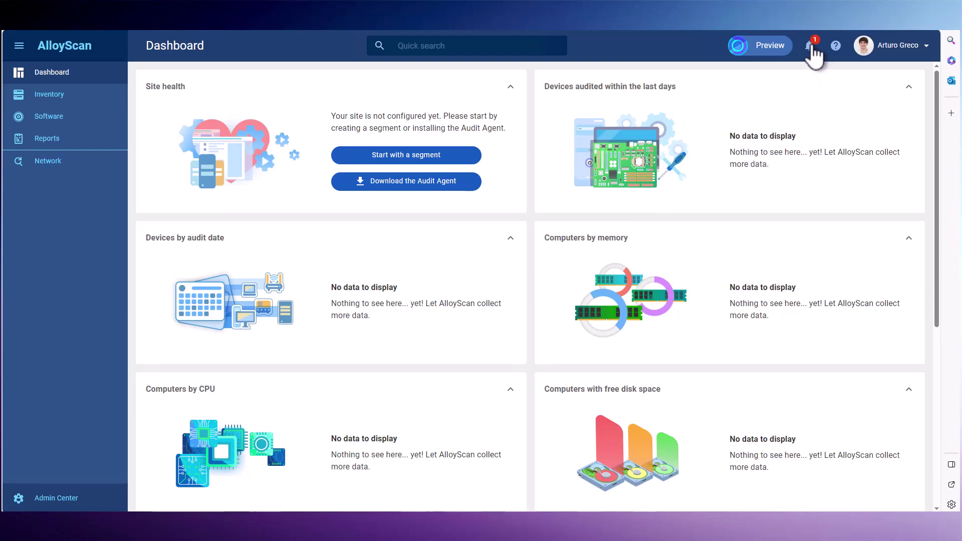
- Check the unread notification and look over the widgets on the dashboard
left_click(810, 47)
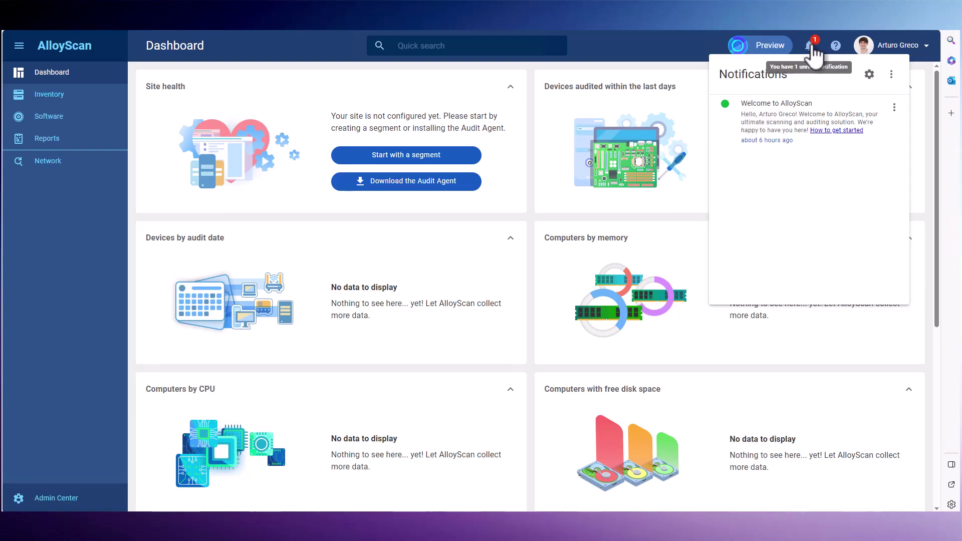
left_click(812, 48)
scroll(819, 204, "down", 3)
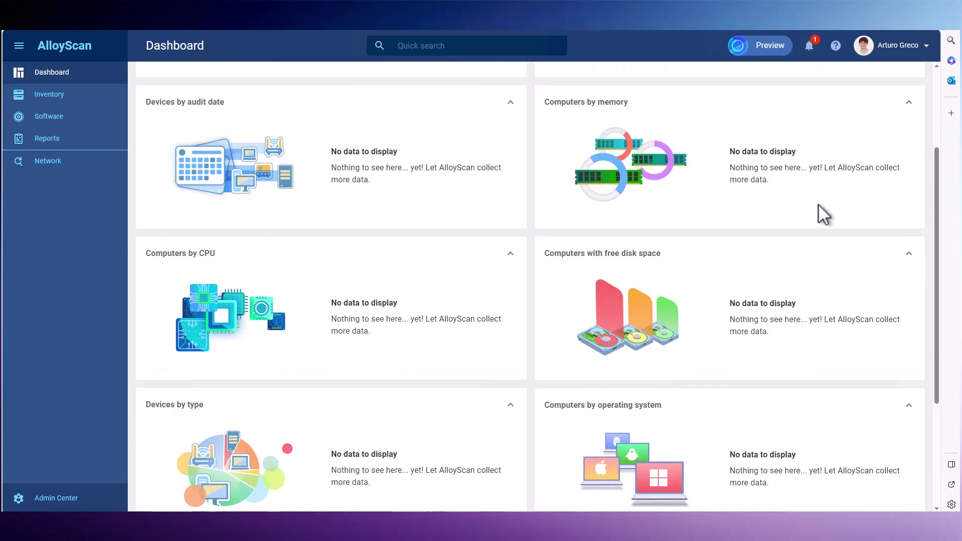
scroll(819, 205, "down", 4)
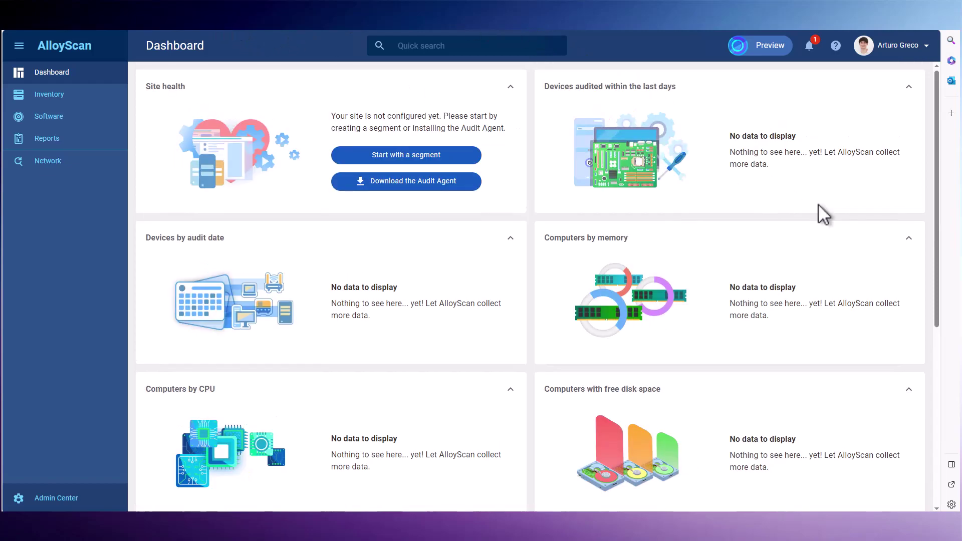
scroll(819, 203, "down", 6)
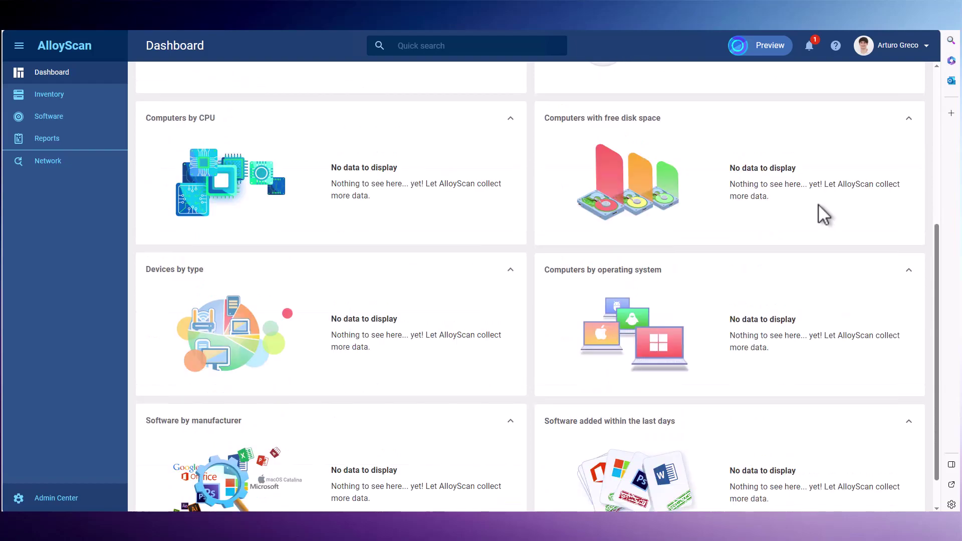
scroll(819, 203, "down", 1)
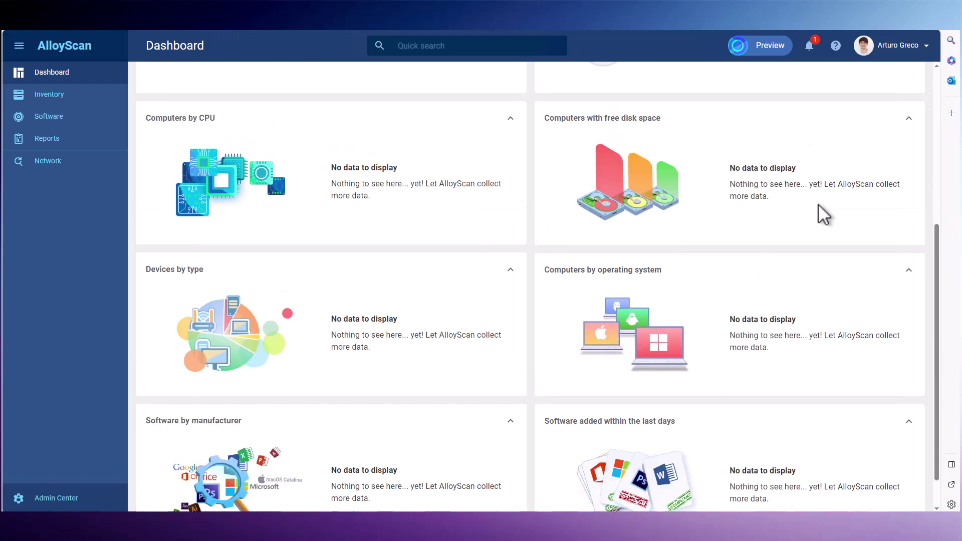
scroll(819, 204, "down", 1)
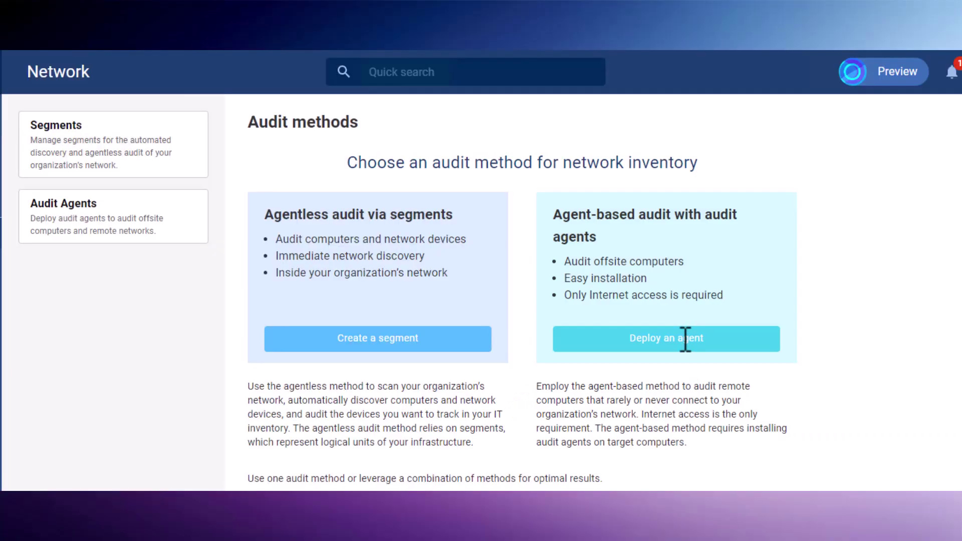
- Download the Audit Agent for Windows for an agent-based audit
left_click(685, 339)
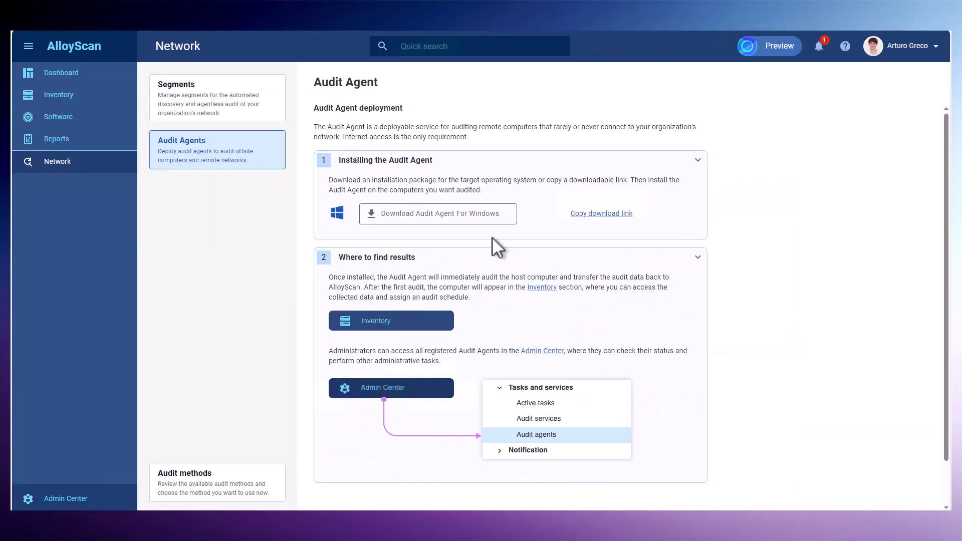
left_click(444, 214)
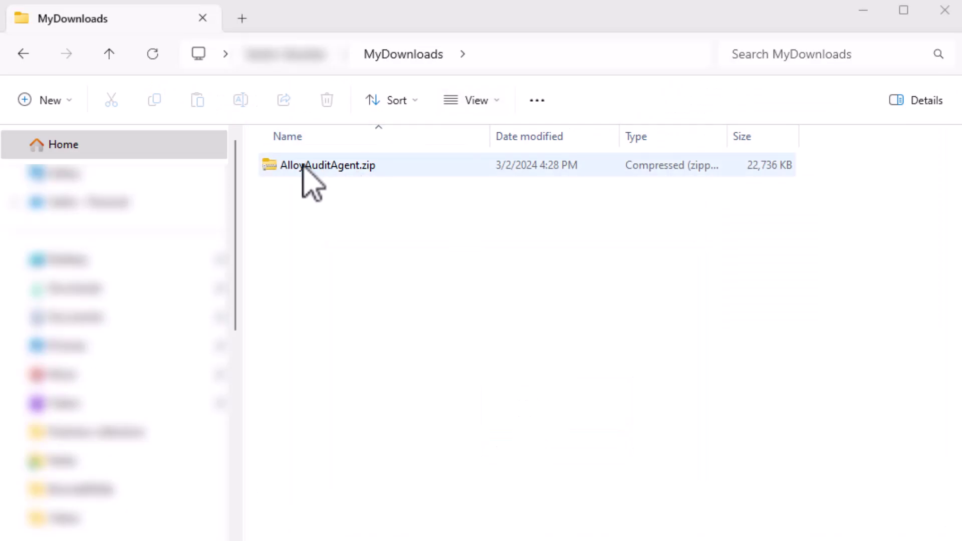
- In File Explorer, extract AlloyAuditAgent.zip to the AlloyAuditAgent folder in MyDownloads and open the extracted item
left_click(302, 165)
right_click(302, 166)
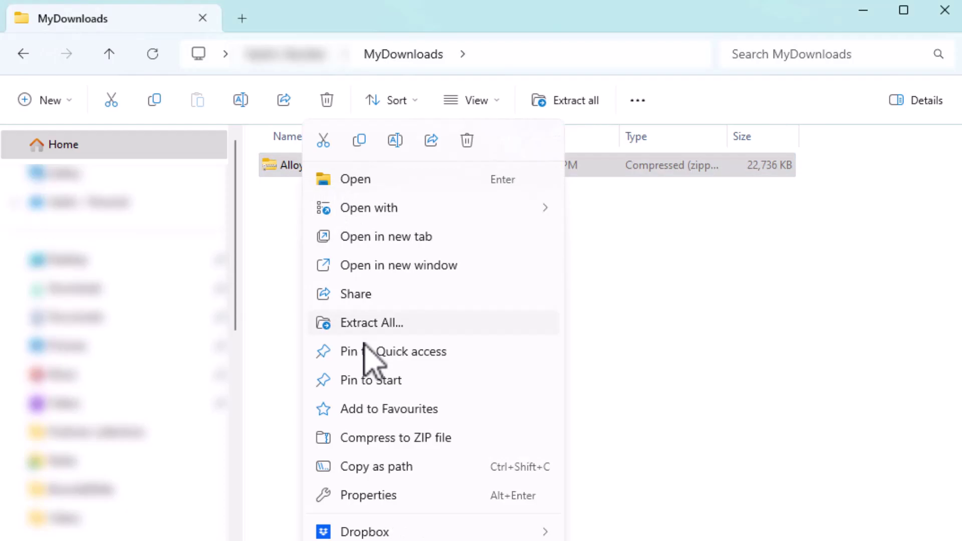
left_click(364, 323)
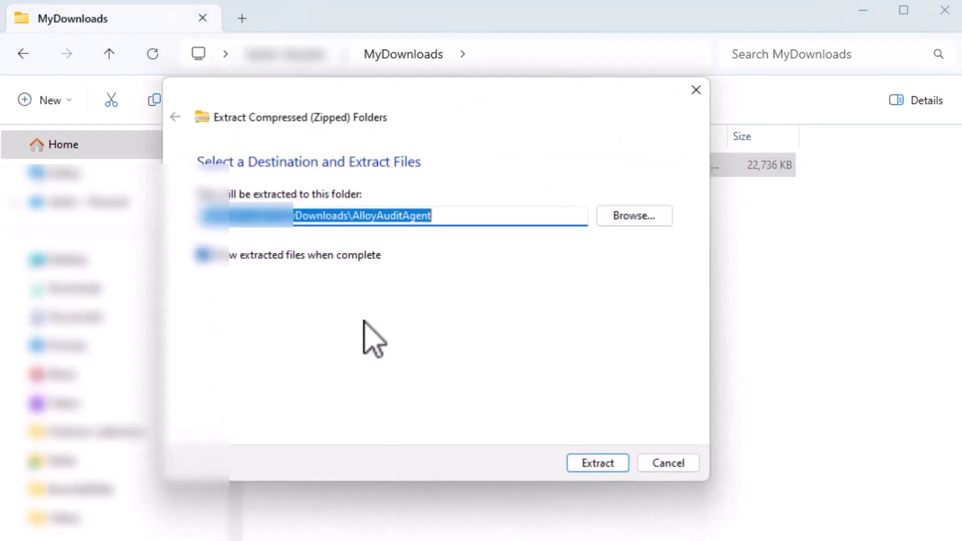
left_click(612, 465)
double_click(326, 167)
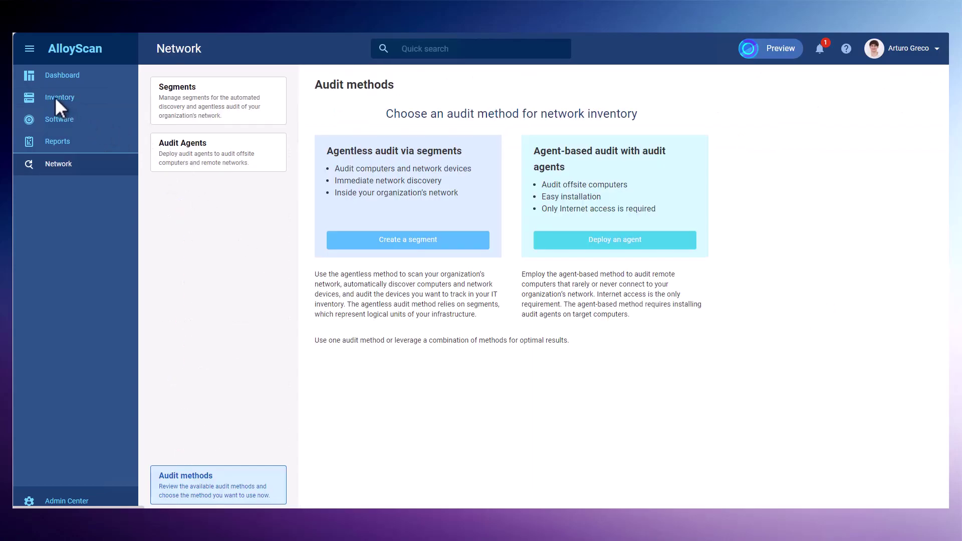
- Open the VST-LAPTOP record in the inventory and review its computer overview and hardware details
left_click(56, 98)
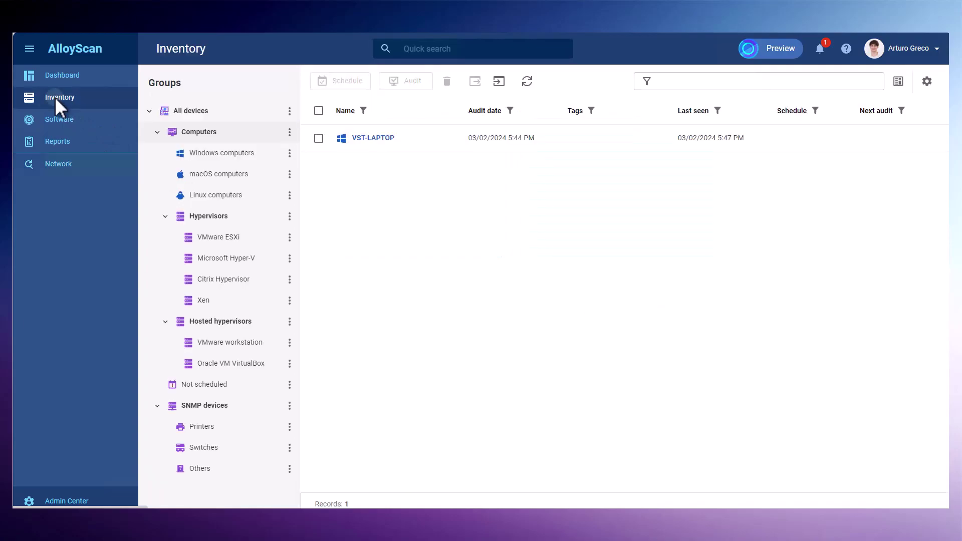
left_click(387, 141)
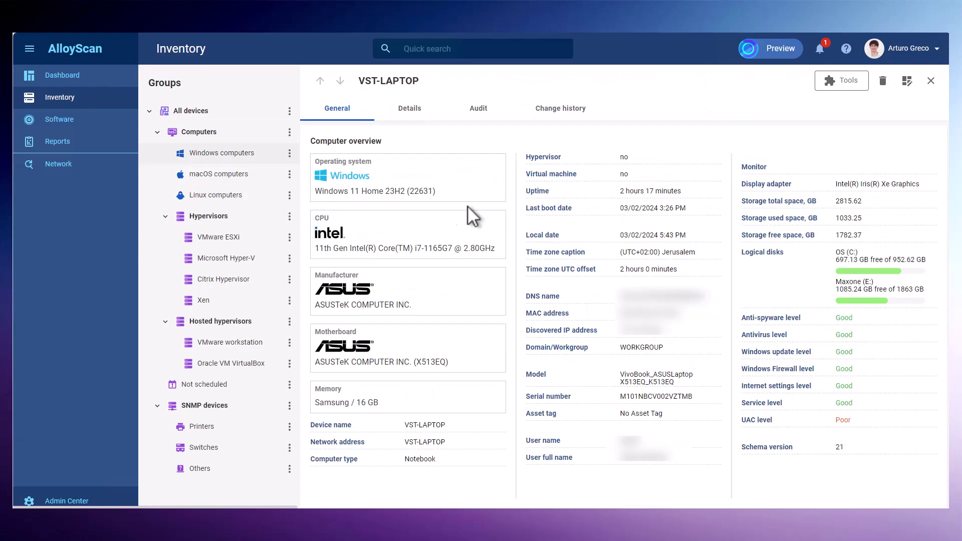
left_click(467, 217)
scroll(369, 220, "down", 3)
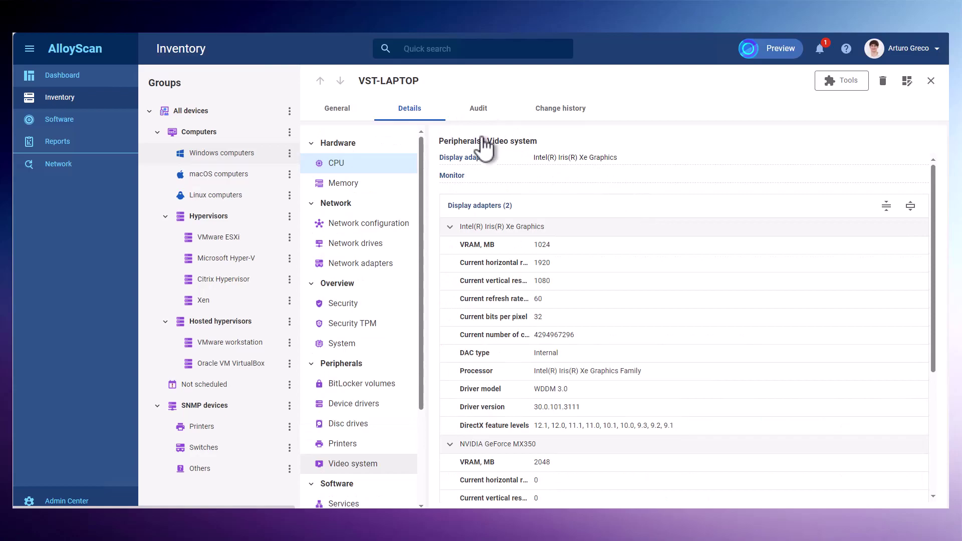
- Create the audit schedule VST-weekly for VST-LAPTOP, described as "Weekly audit of VST-LAPTOP", occurring weekly on Sunday at 05:45 AM
left_click(478, 110)
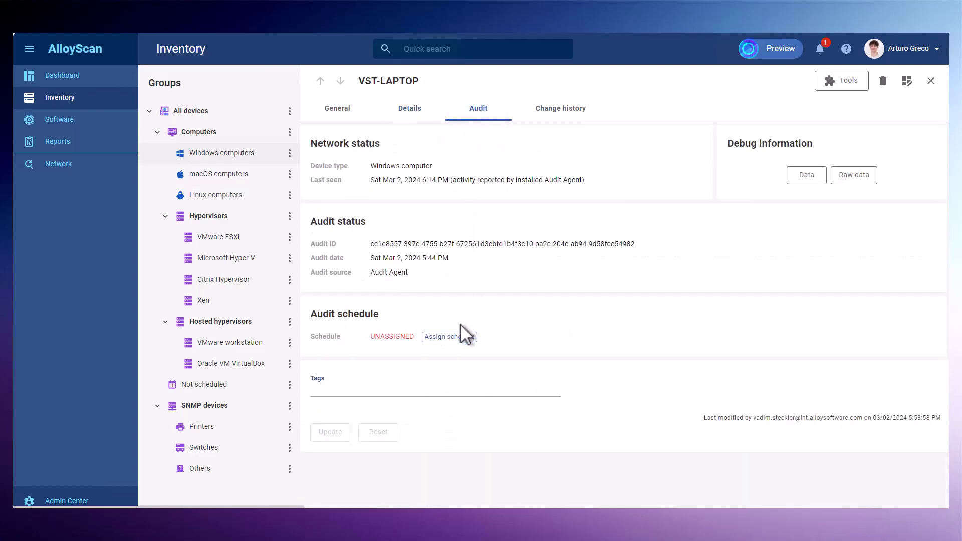
left_click(453, 345)
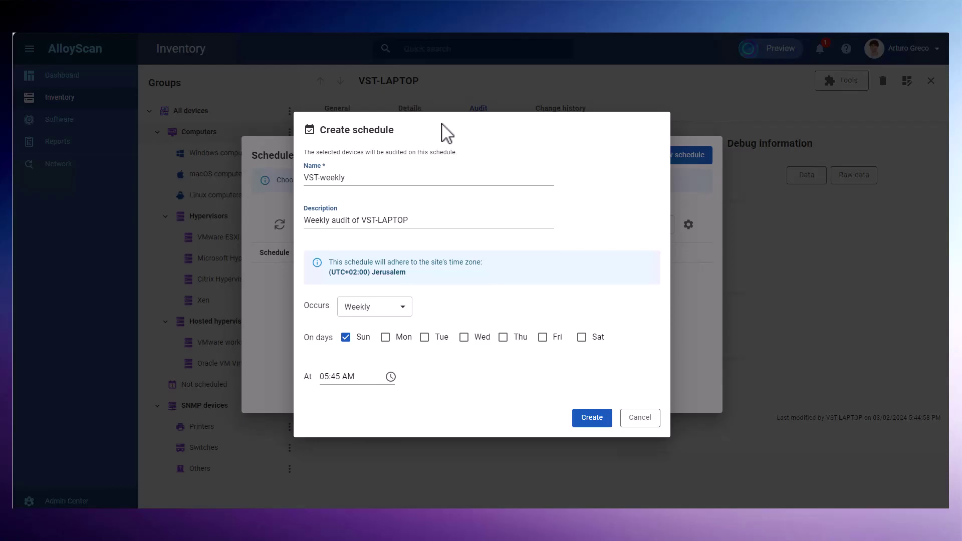
left_click(591, 418)
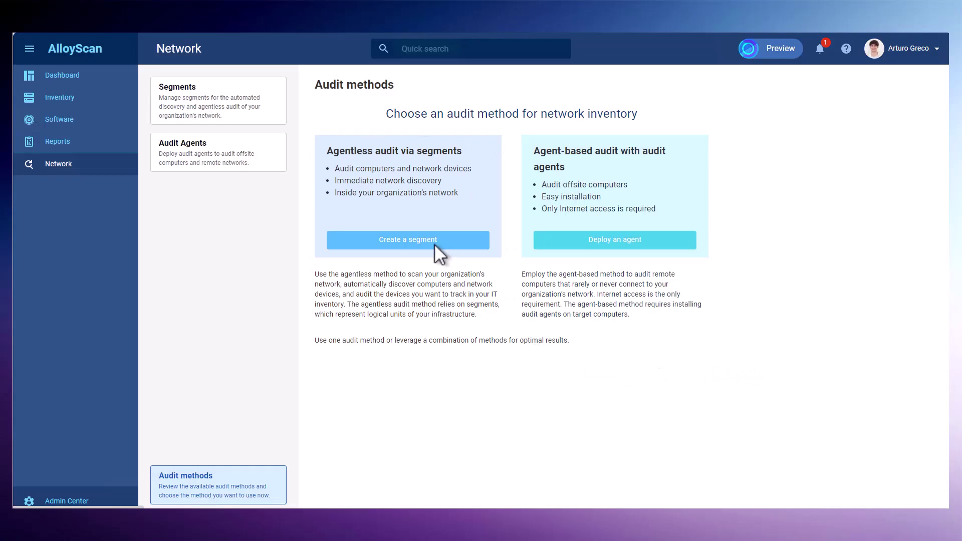
- Start a new network segment for agentless audit and choose Domain as its type
left_click(434, 242)
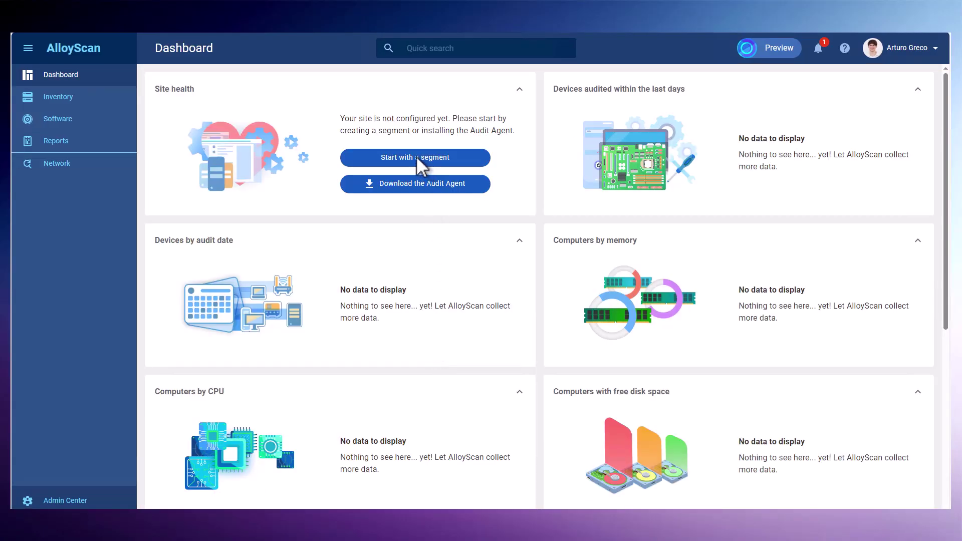
left_click(416, 156)
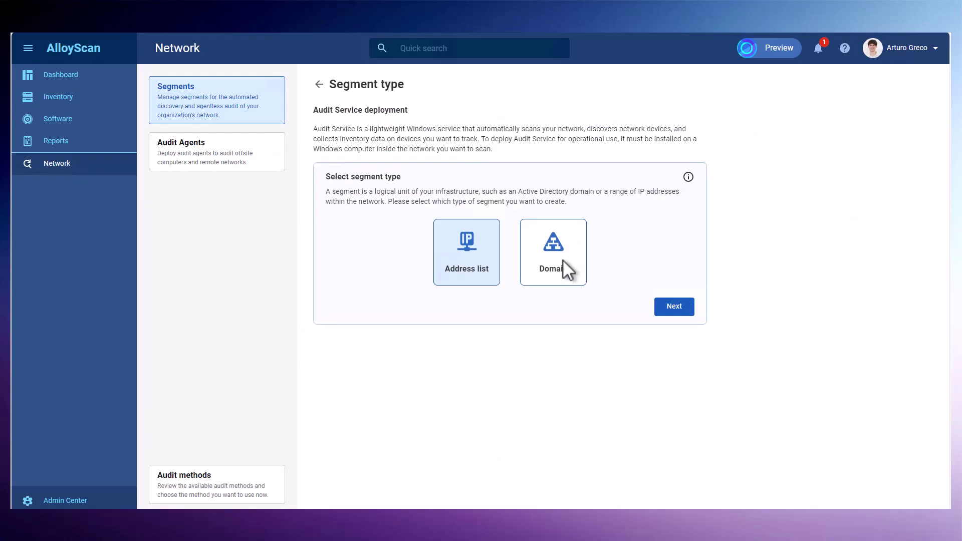
left_click(564, 260)
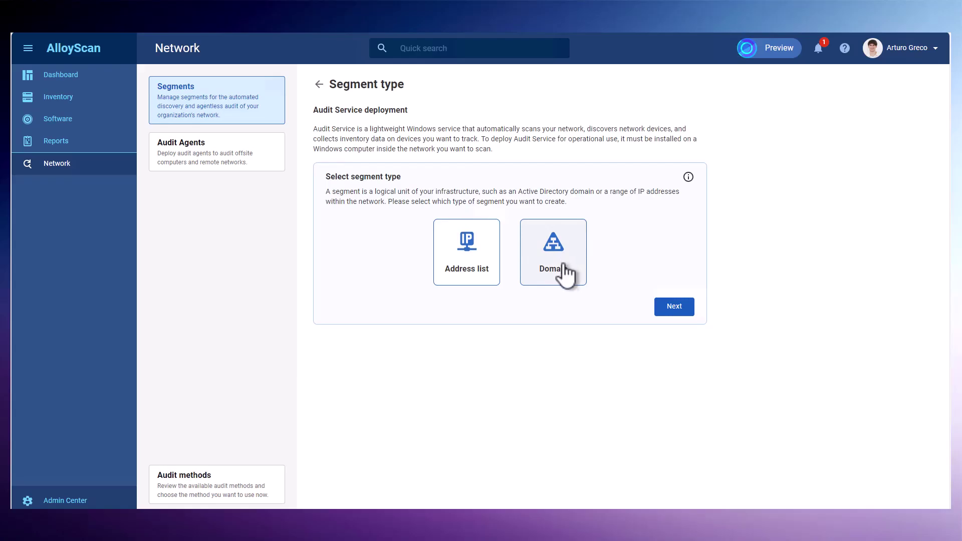
left_click(675, 306)
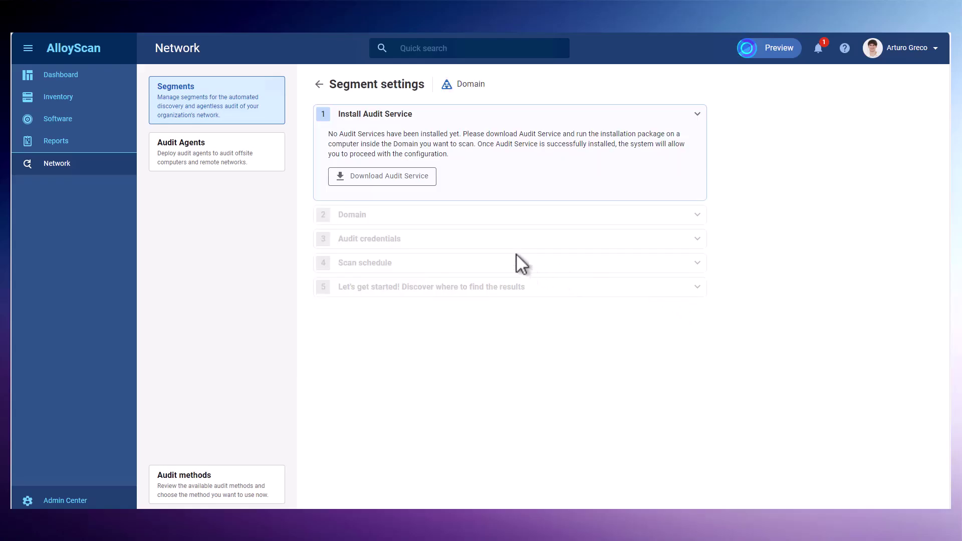
- Download the Audit Service and install it with its setup wizard
left_click(378, 175)
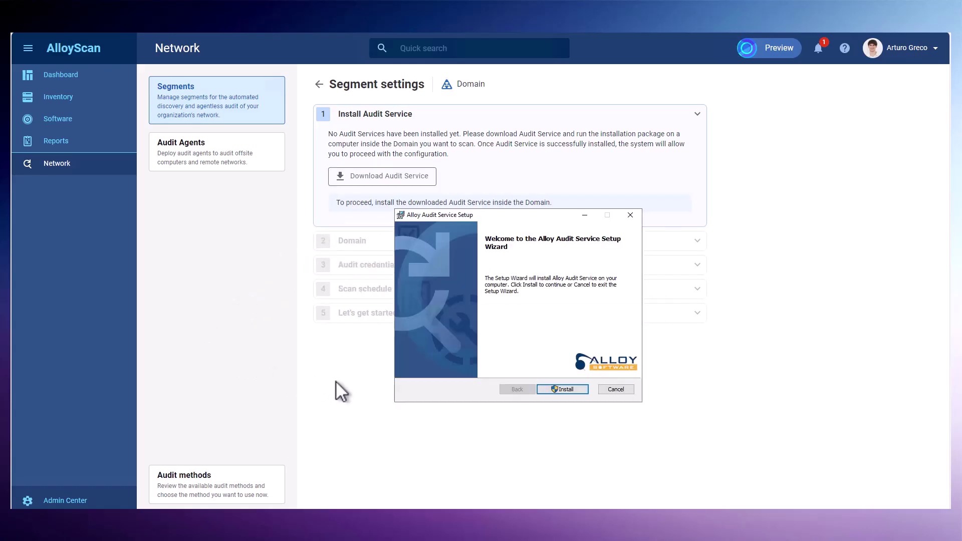
left_click(562, 390)
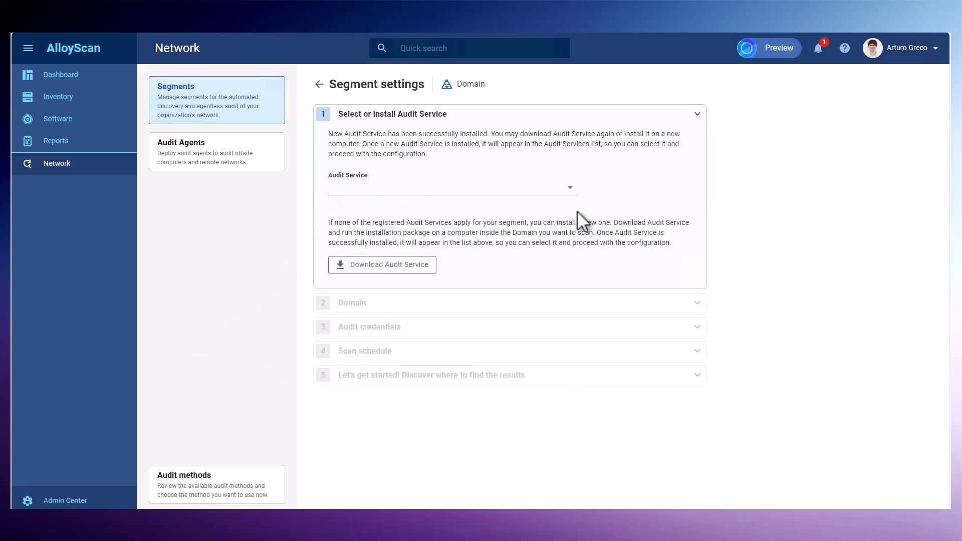
- Select vst as the segment's Audit Service and set the domain to ALLOY-SPB
left_click(570, 186)
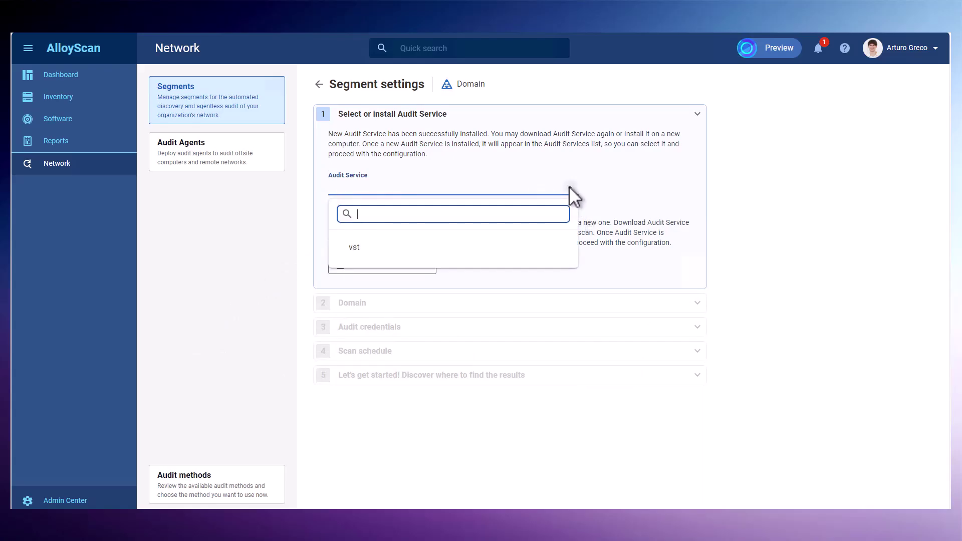
left_click(355, 254)
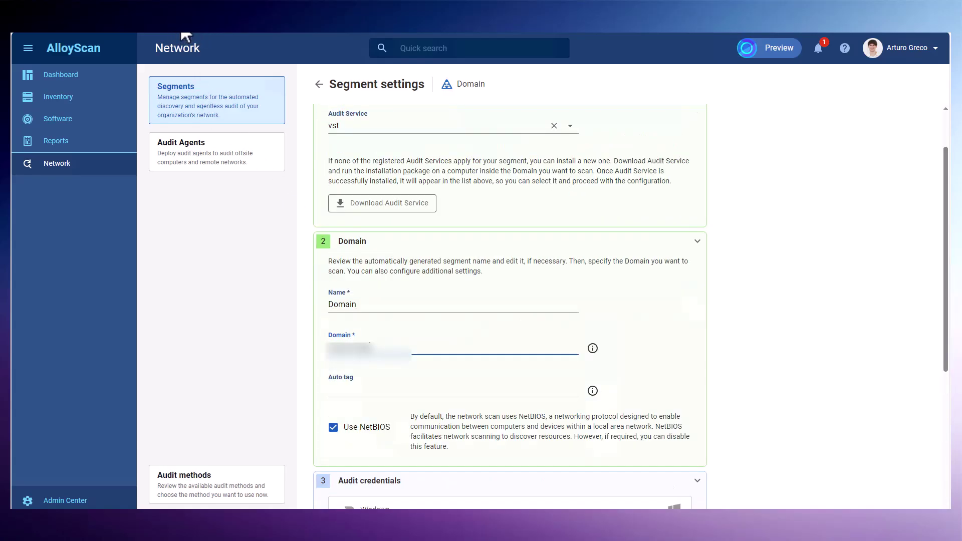
scroll(341, 281, "down", 4)
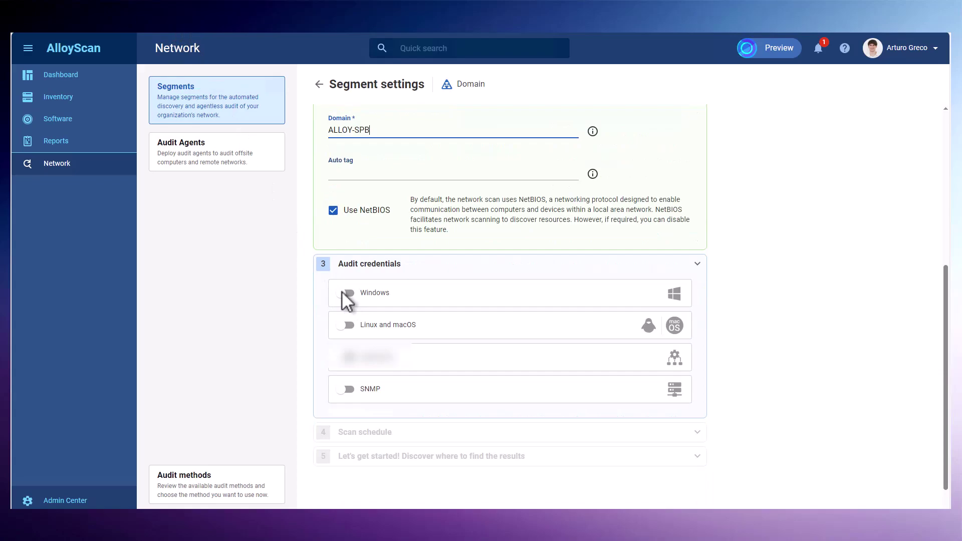
left_click(344, 294)
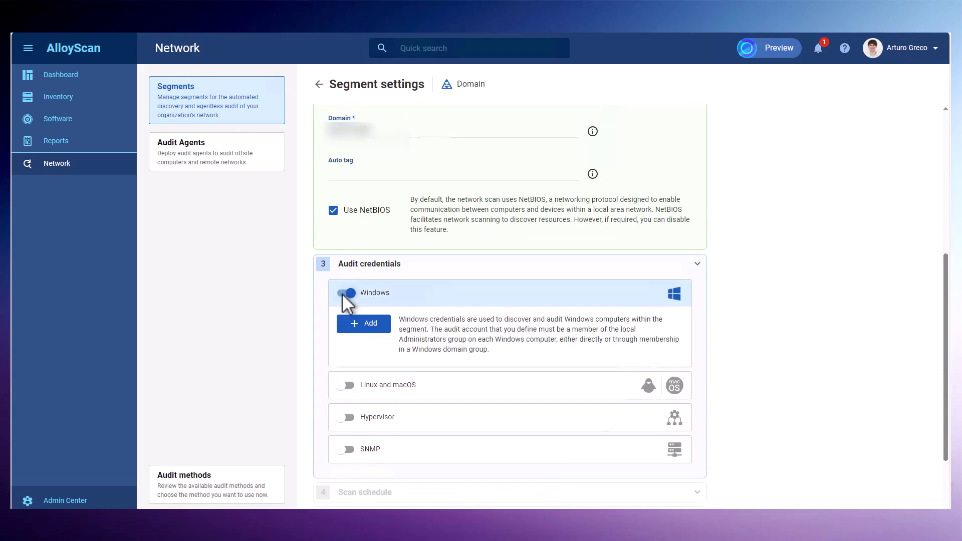
left_click(371, 325)
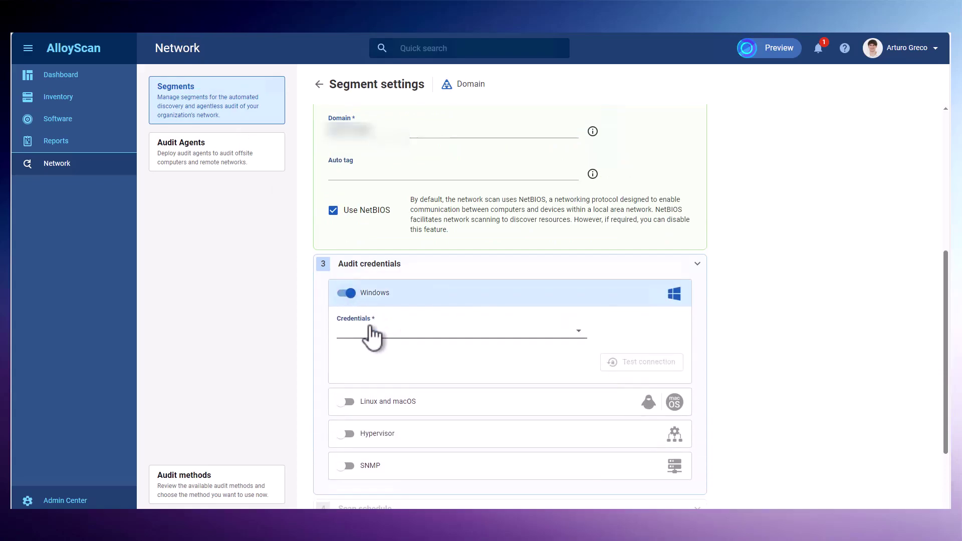
left_click(347, 294)
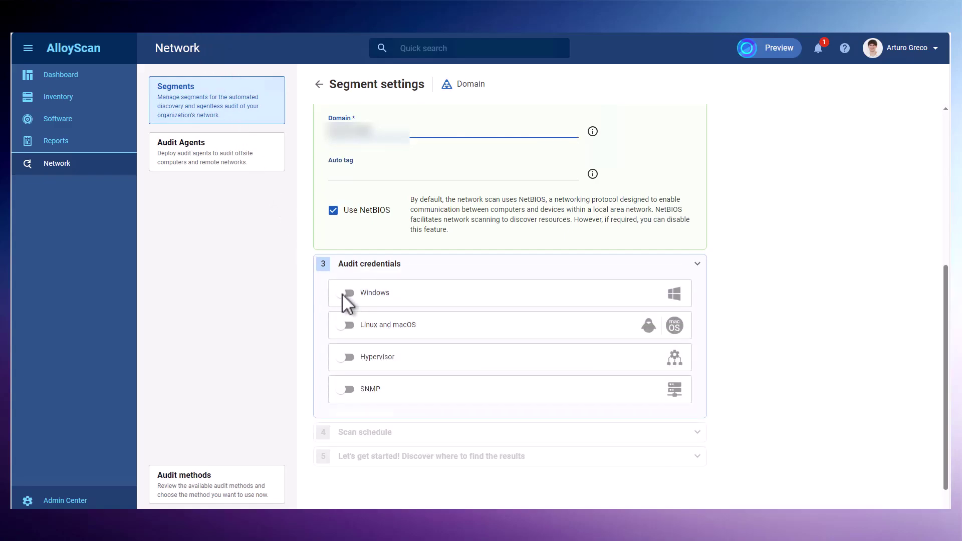
- Enable Windows audit credentials and create new ones titled "Windows domain" with the account login, password and password confirmation
left_click(344, 294)
left_click(366, 325)
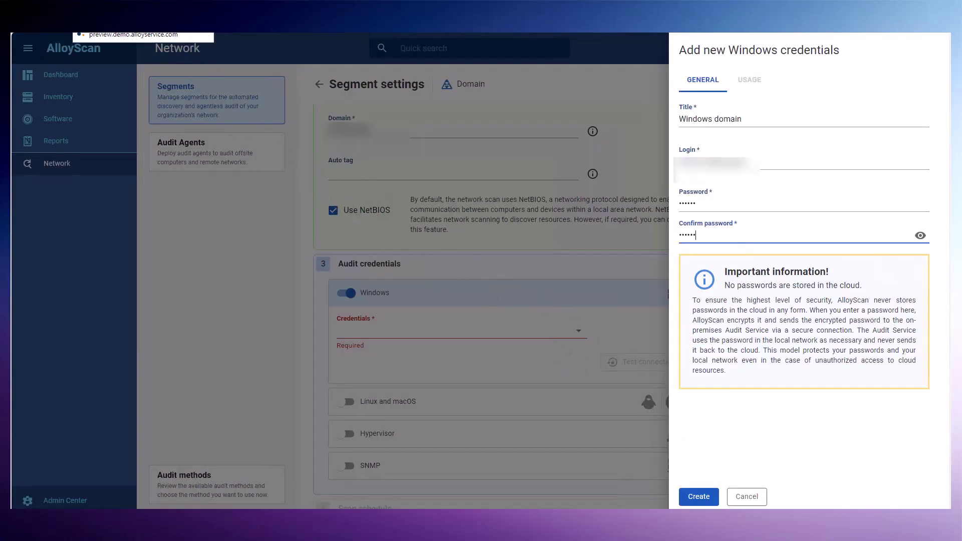
left_click(698, 496)
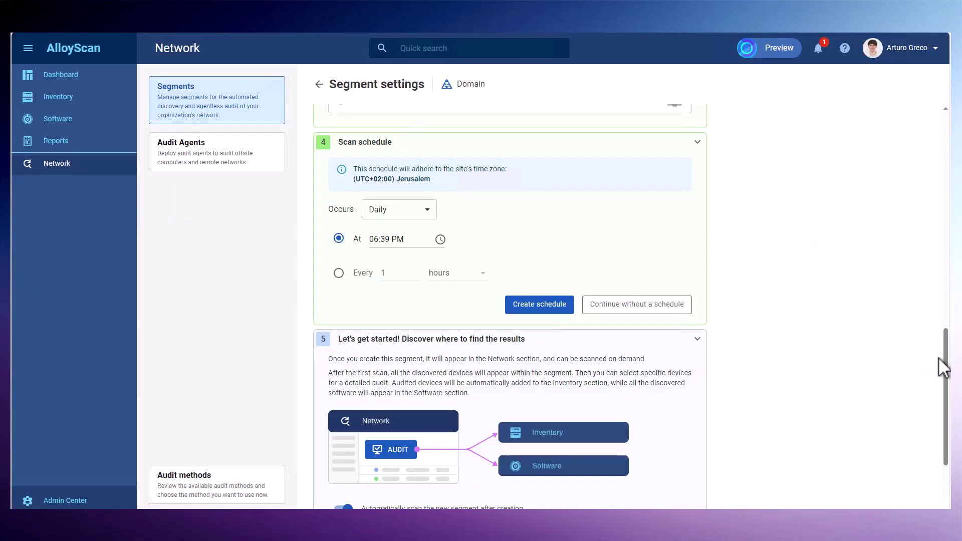
- Create the domain segment with automatic scanning after creation, and audit all the nodes discovered in it
left_click_drag(945, 364, 943, 411)
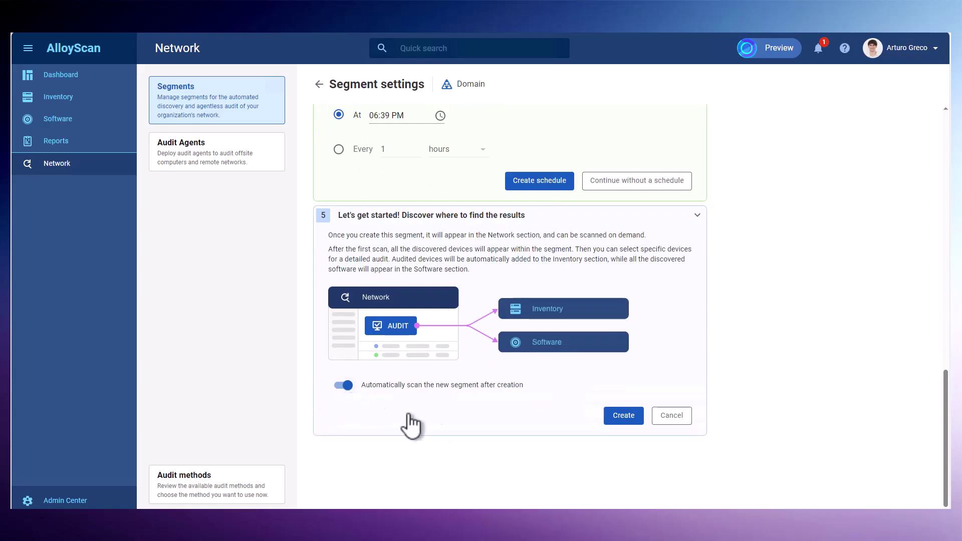
left_click(624, 416)
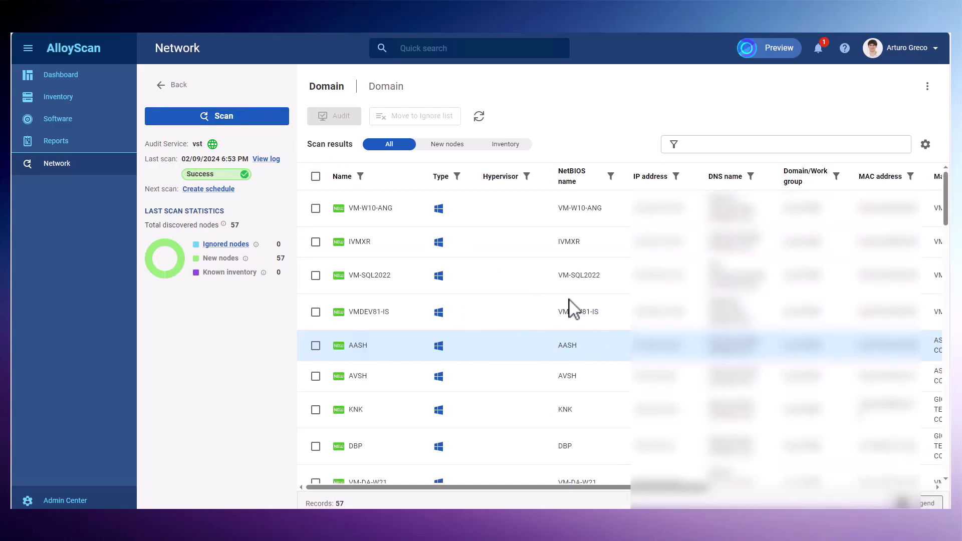
left_click(316, 177)
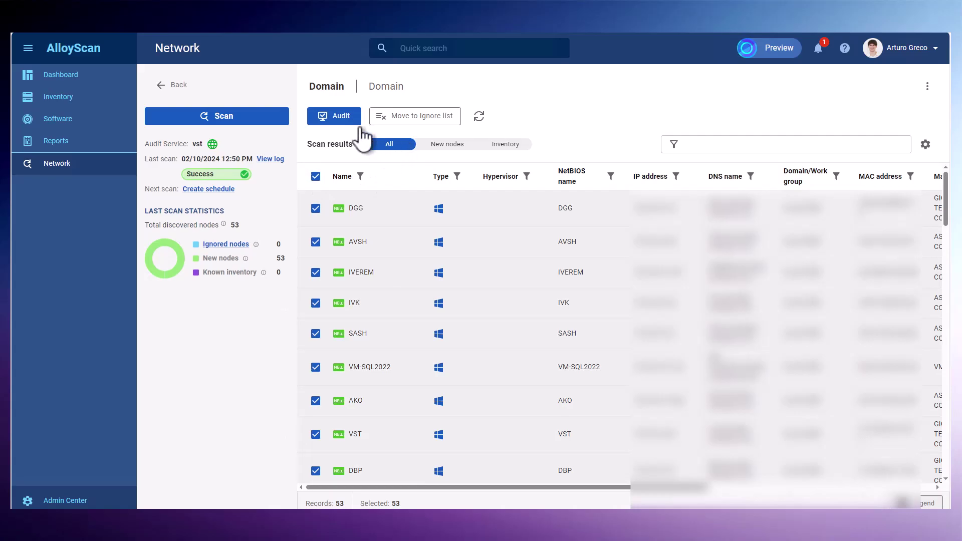
left_click(343, 117)
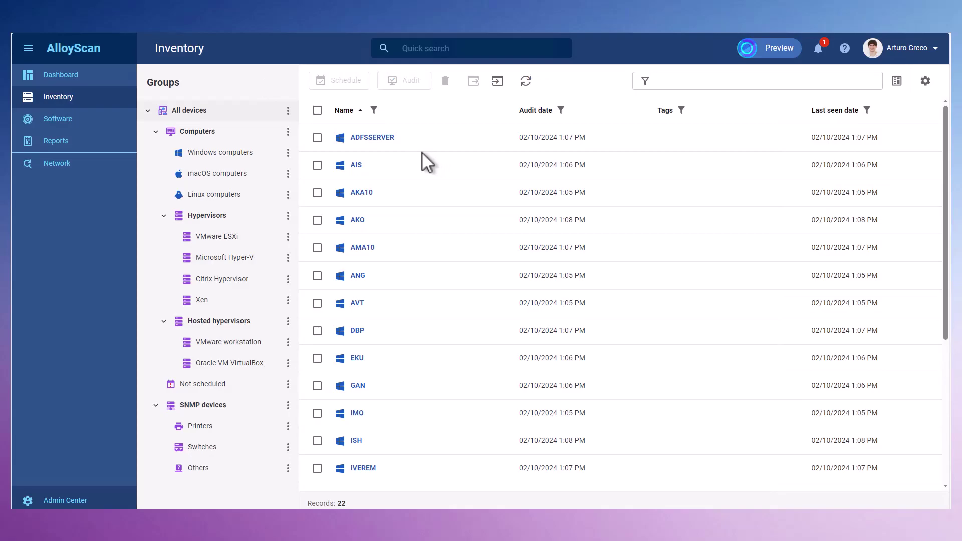
- Open the AIS computer's inventory record and examine its details, including the device drivers and the Software section
left_click(357, 167)
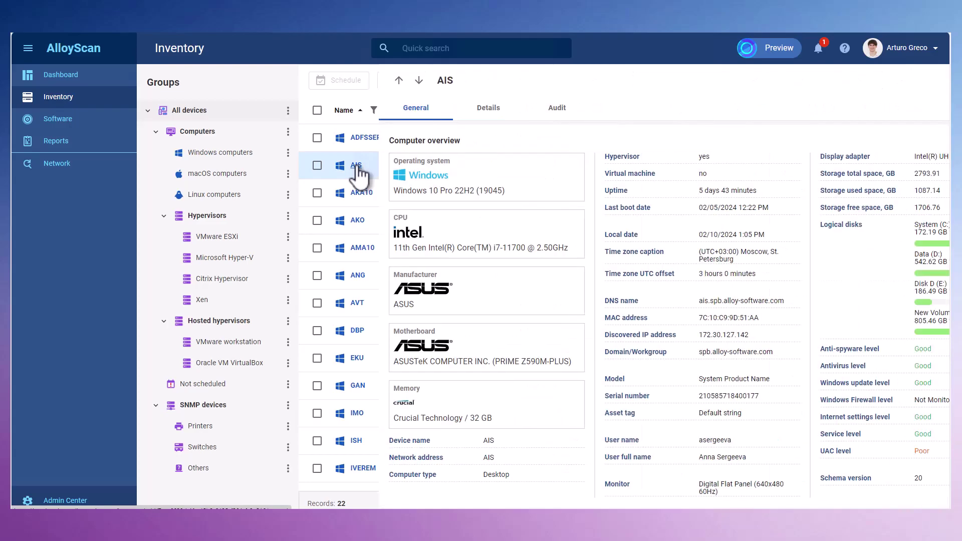
left_click(407, 106)
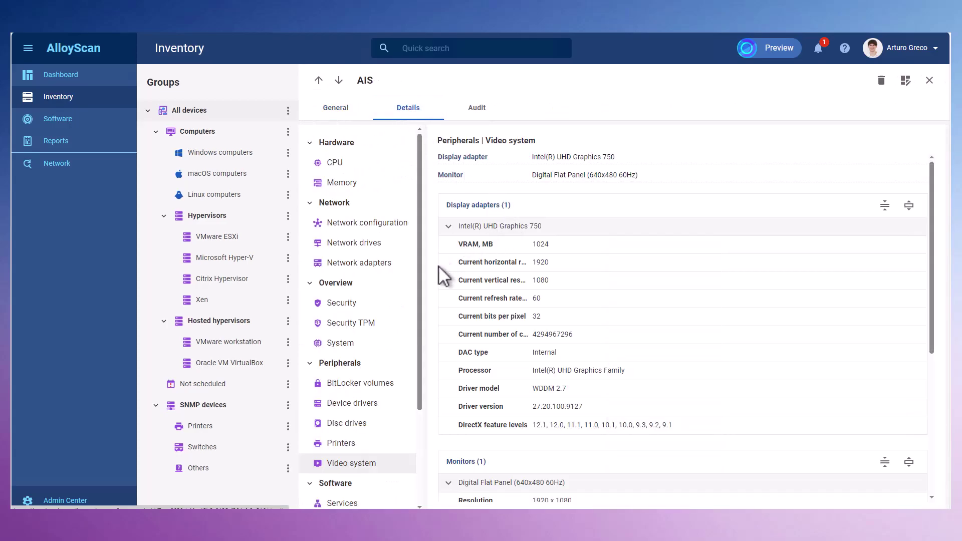
left_click(353, 403)
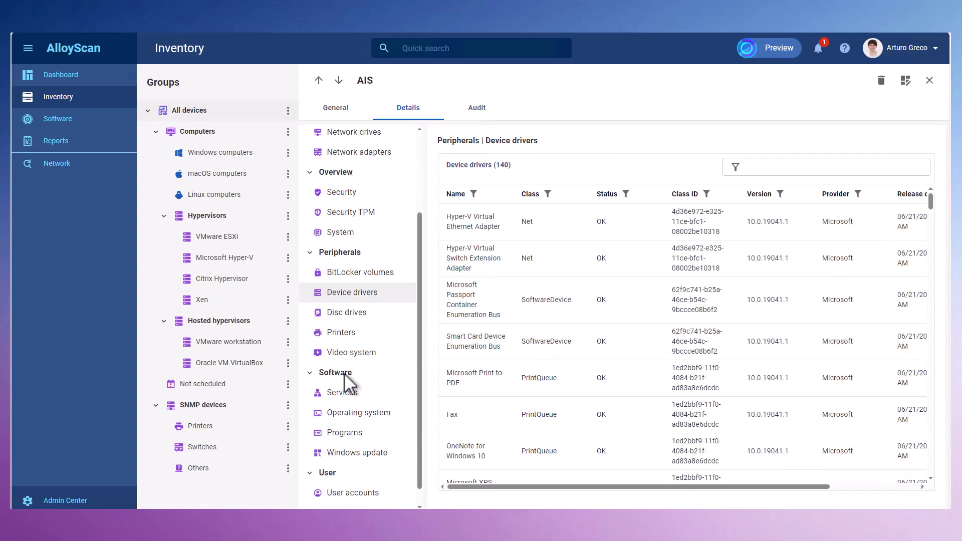
left_click(344, 374)
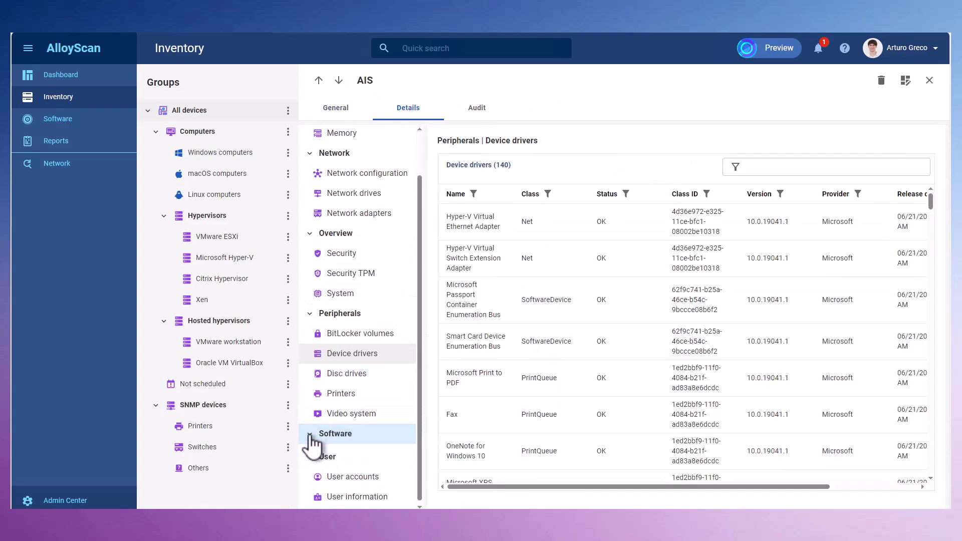
left_click(309, 435)
left_click(341, 494)
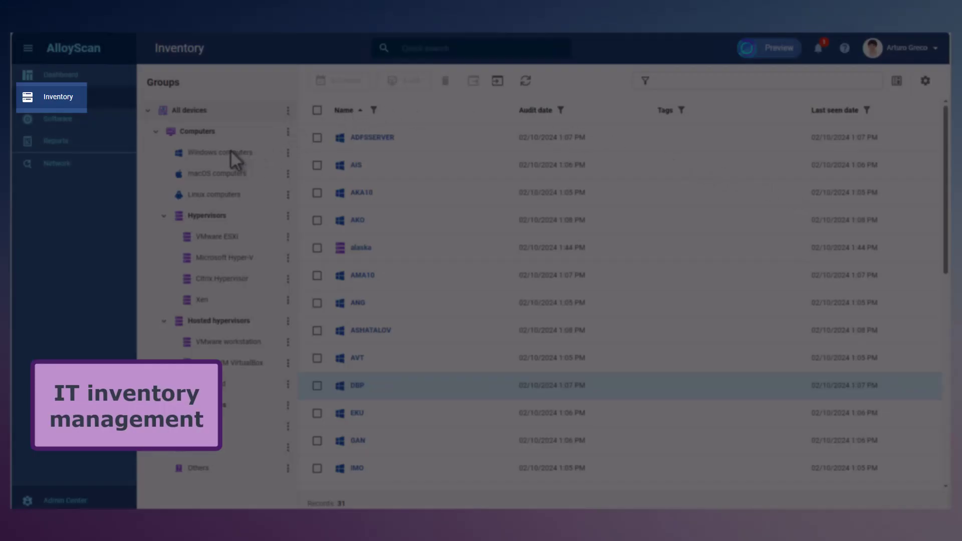
- Browse the inventory groups for Windows, macOS and Linux computers, VMware ESXi hypervisors and SNMP printers
left_click(232, 153)
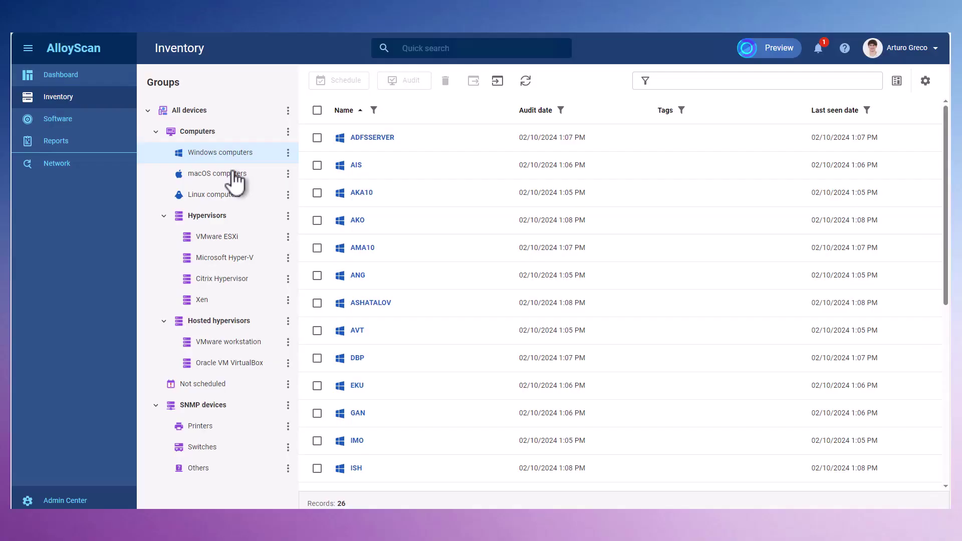
left_click(232, 174)
left_click(233, 188)
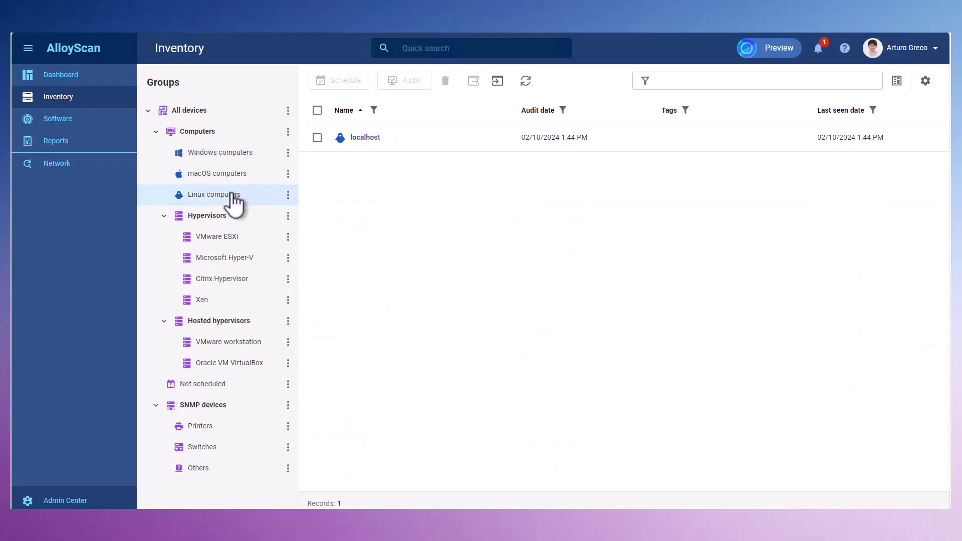
left_click(229, 236)
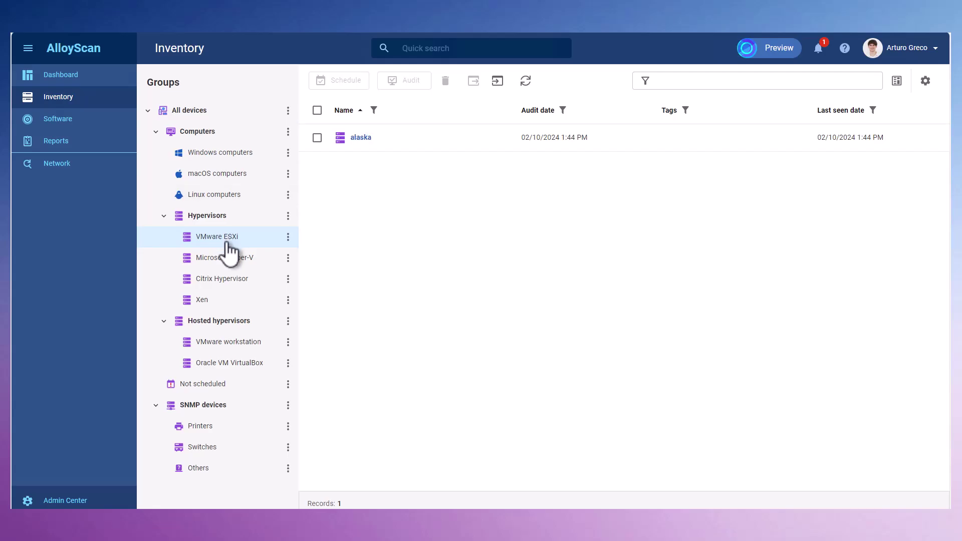
left_click(203, 426)
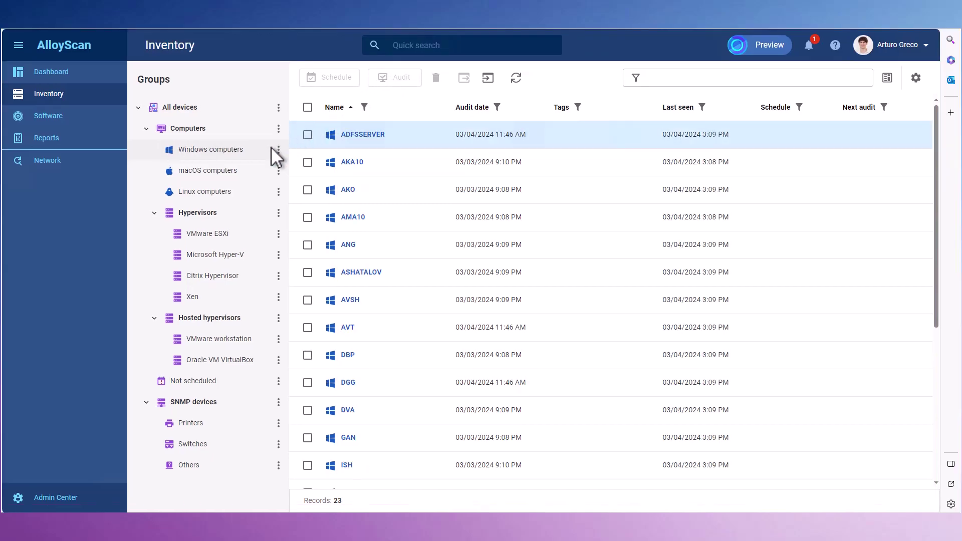
- Start a new subgroup under Windows computers and title it "No SSD"
left_click(278, 149)
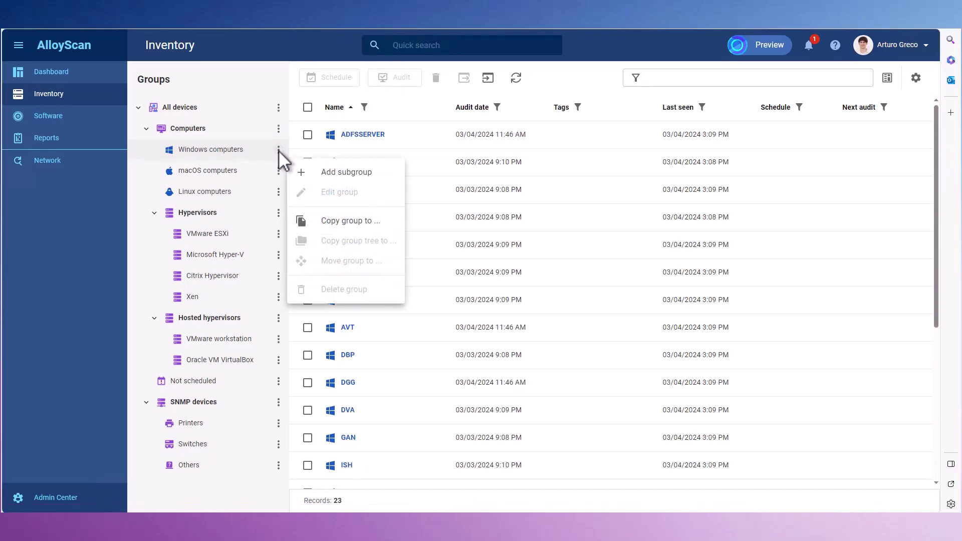
left_click(335, 173)
left_click(388, 208)
type("No SSD")
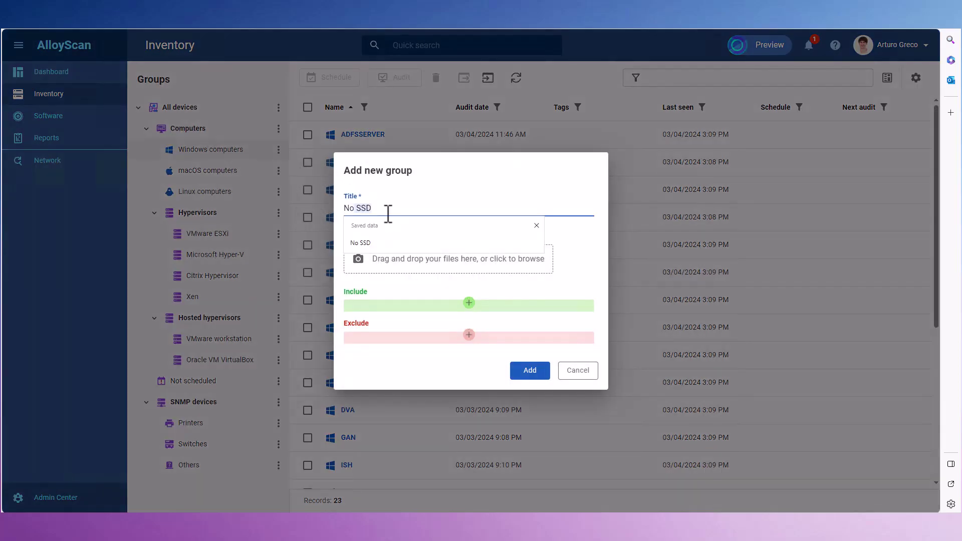
left_click(404, 232)
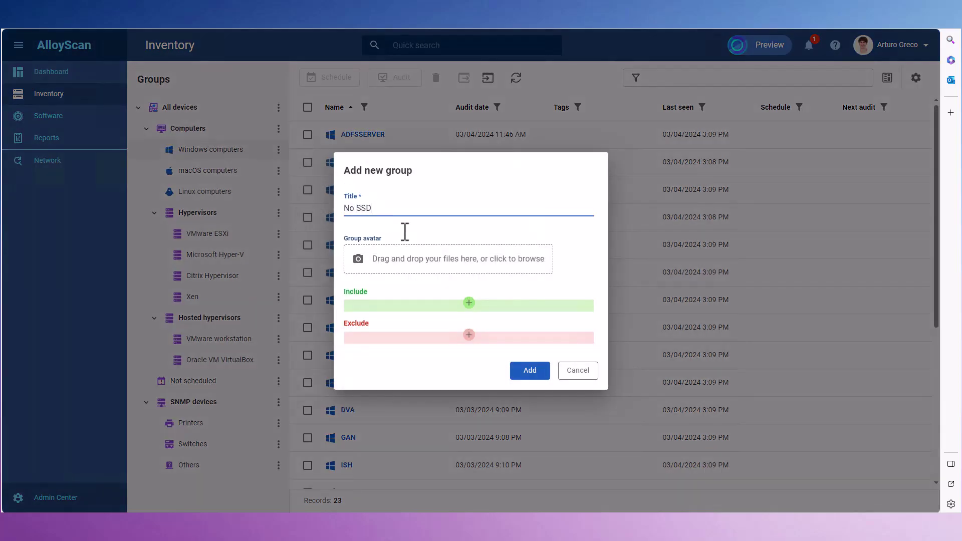
- Include devices whose Solid-state drive (SSD) field equals false in the No SSD group, and add the group
left_click(469, 305)
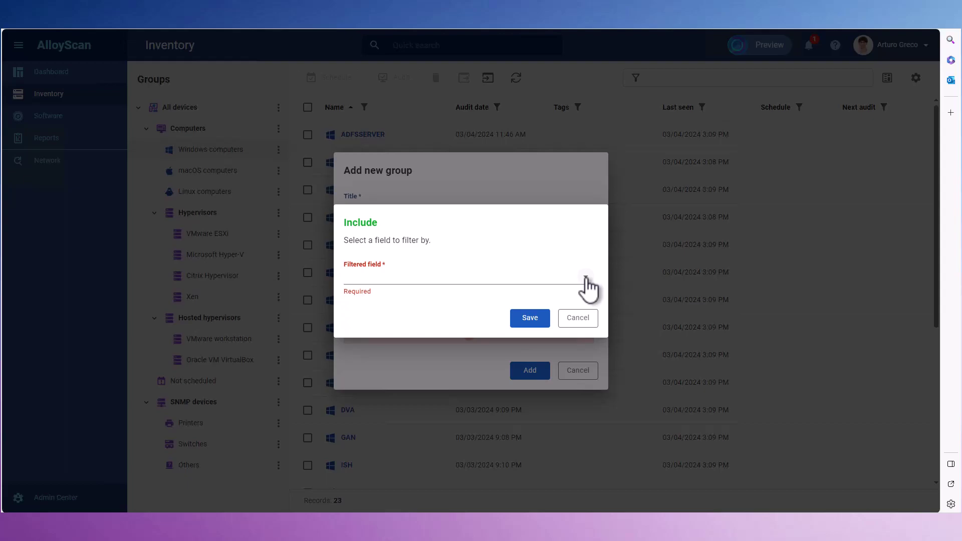
left_click(555, 279)
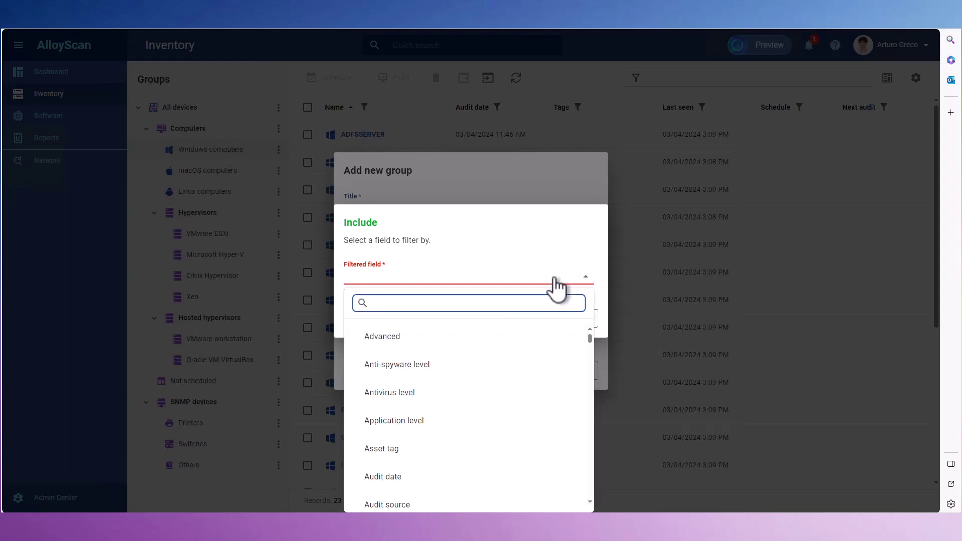
type("ssd")
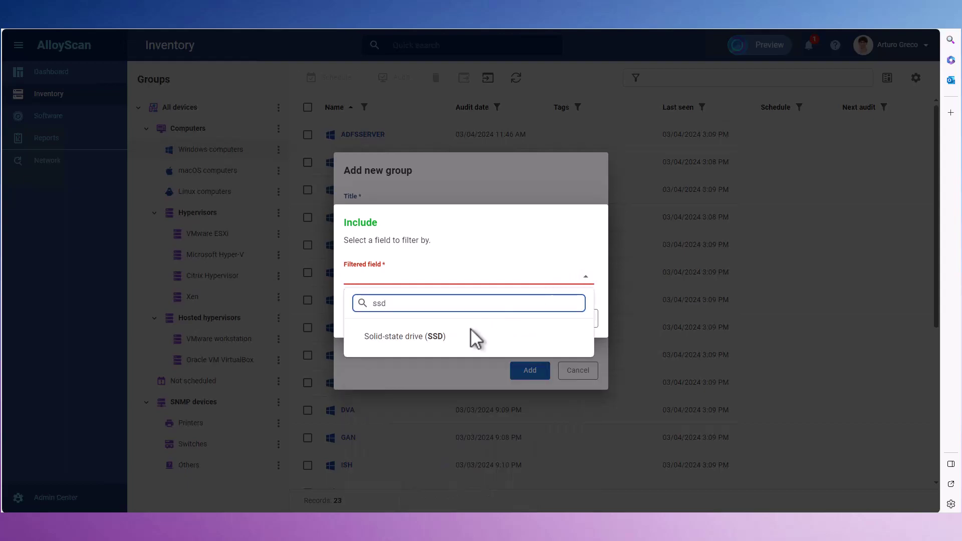
left_click(429, 336)
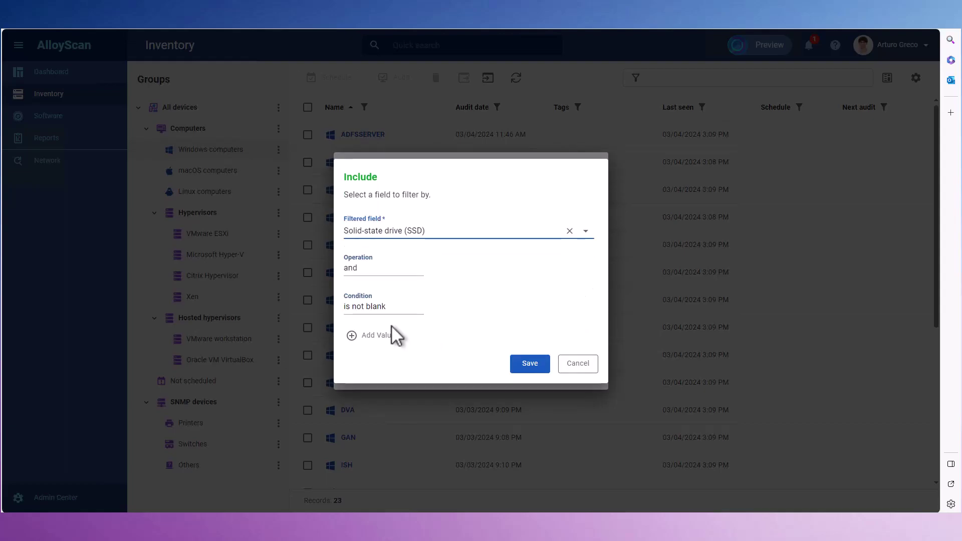
left_click(375, 307)
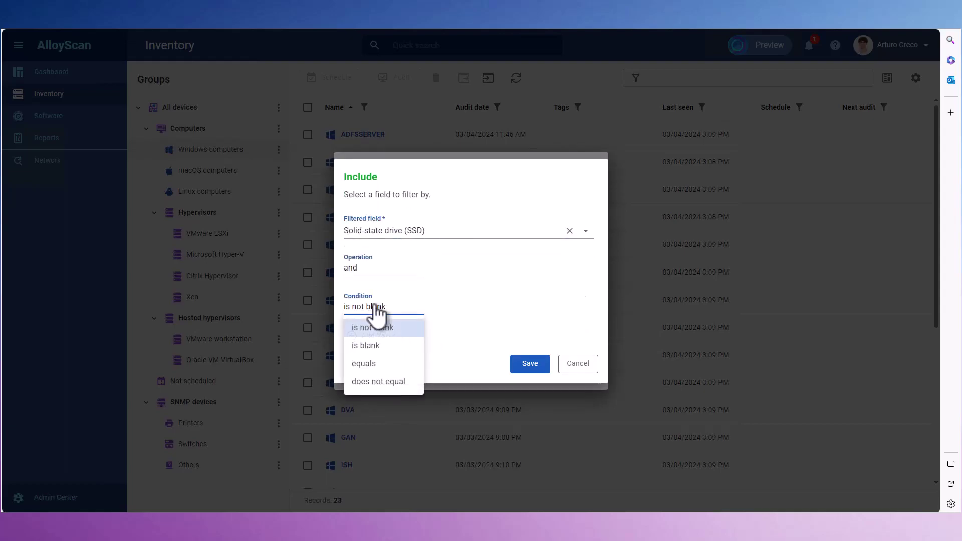
left_click(374, 365)
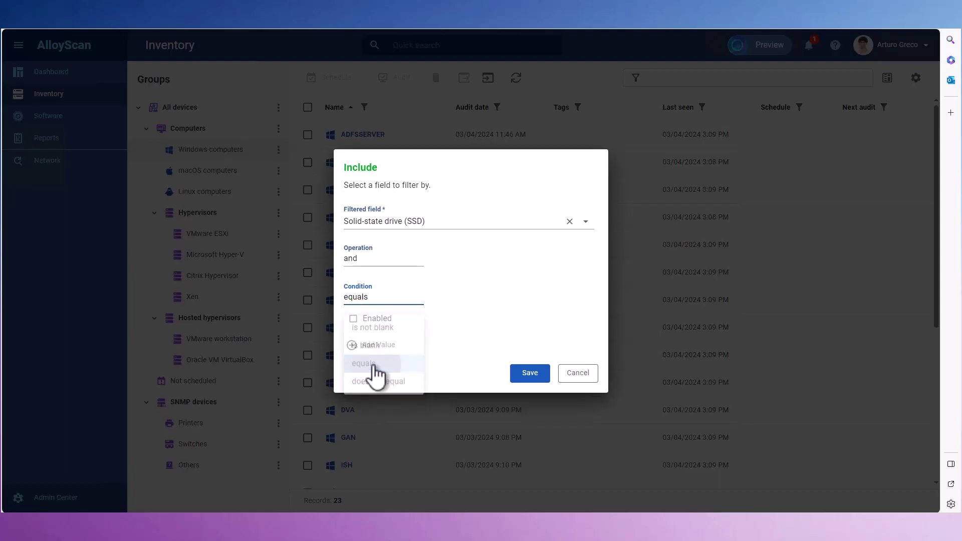
left_click(532, 375)
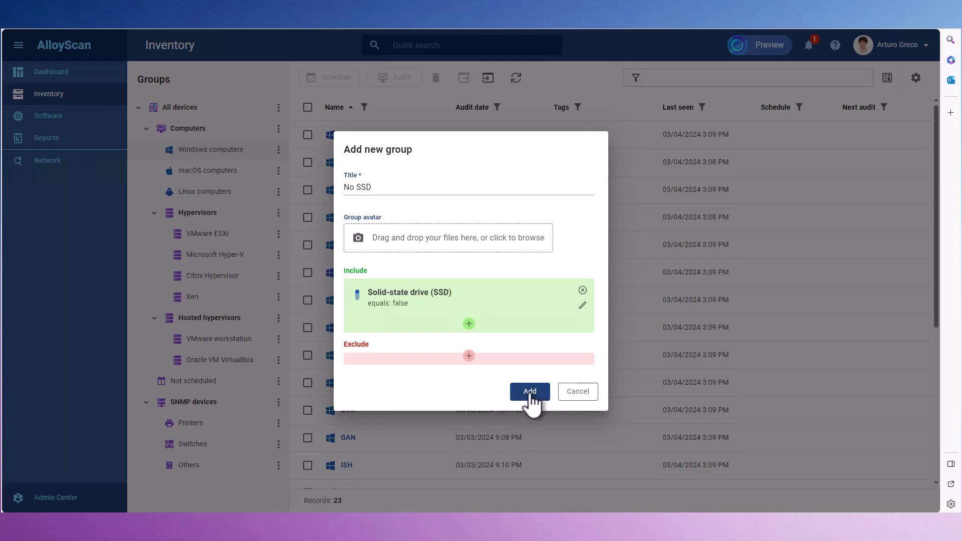
left_click(530, 395)
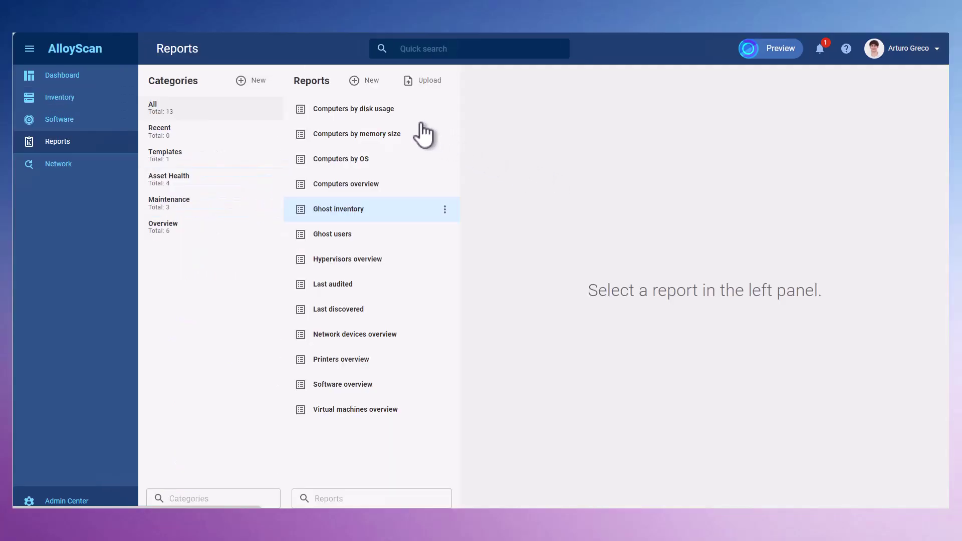
- Create a report named "My Custom Report" from the Empty template and switch it to design mode
left_click(351, 120)
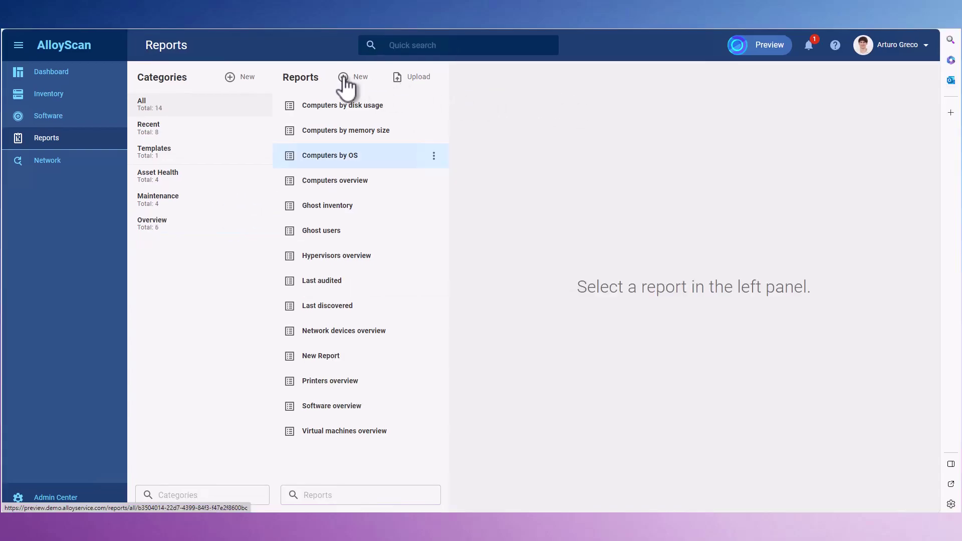
left_click(344, 78)
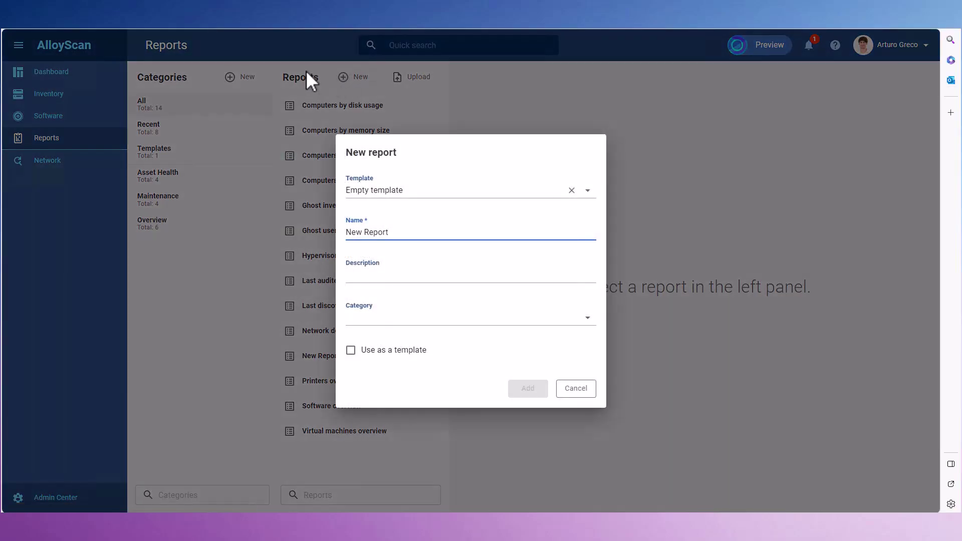
key("ctrl+a")
type("My Custom Report")
key("shift+Tab")
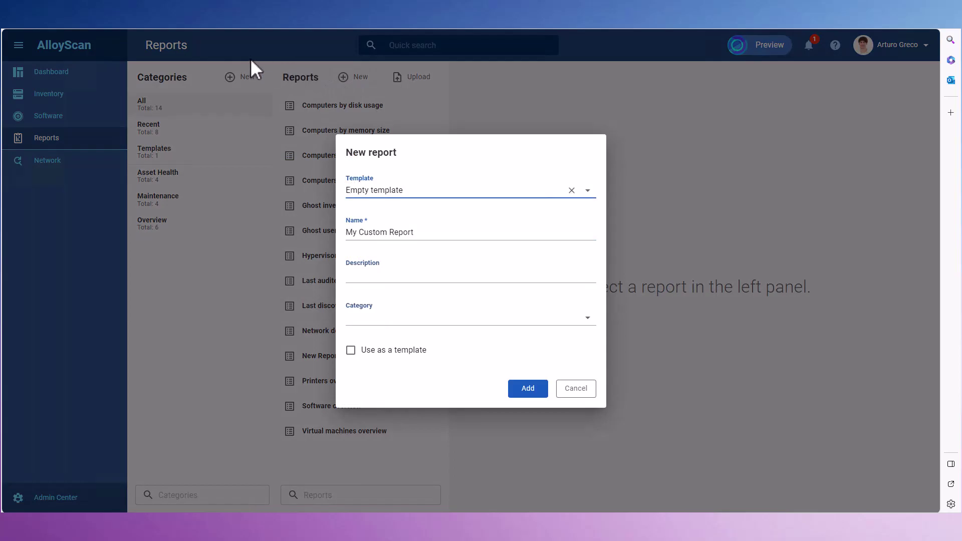
left_click(532, 388)
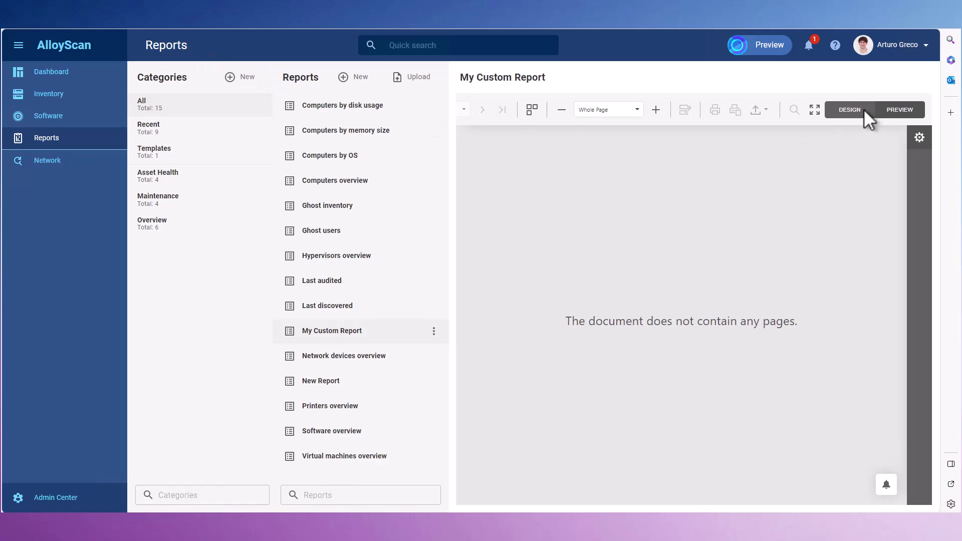
left_click(856, 110)
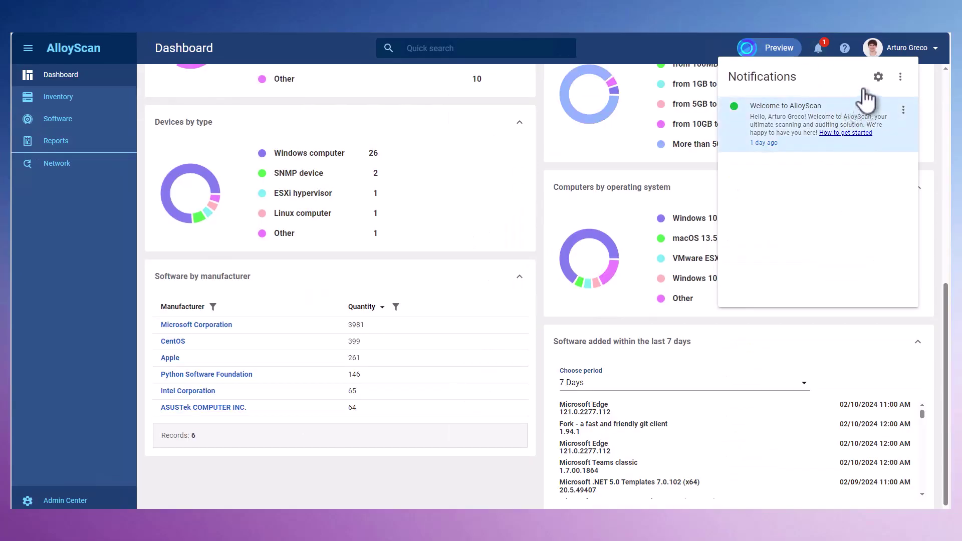
- Subscribe to the "New SNMP device detected" alert with Email as the delivery channel, starting from the notification settings
left_click(826, 47)
left_click(826, 45)
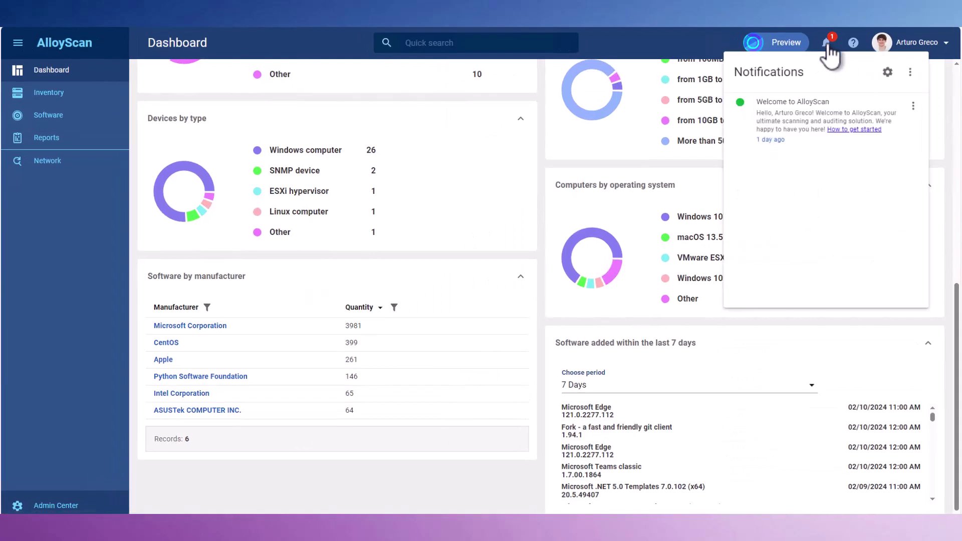
left_click(888, 72)
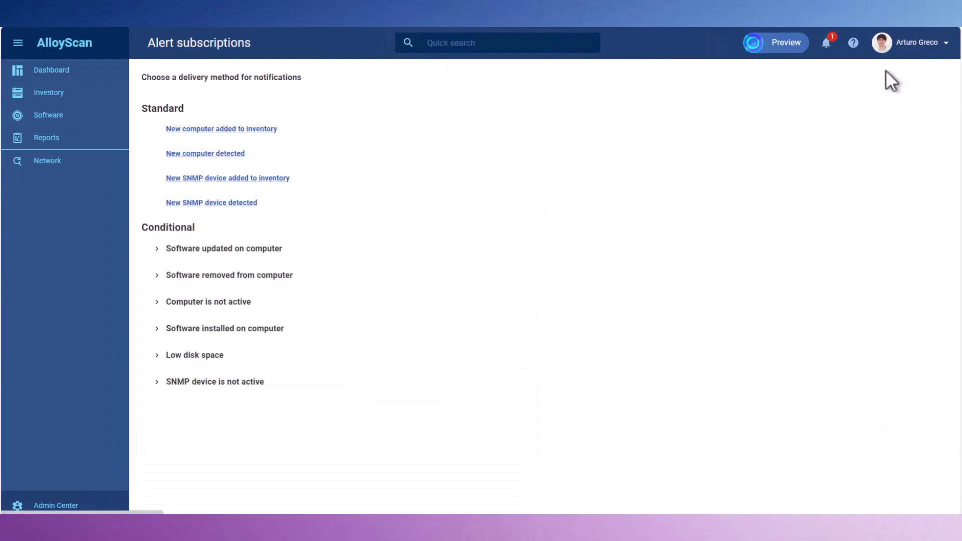
left_click(242, 207)
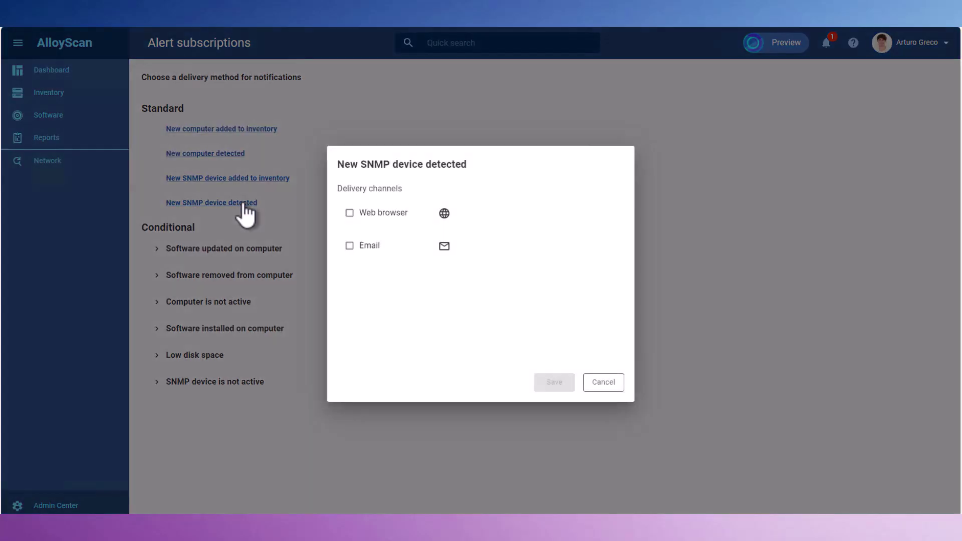
left_click(349, 247)
left_click(553, 383)
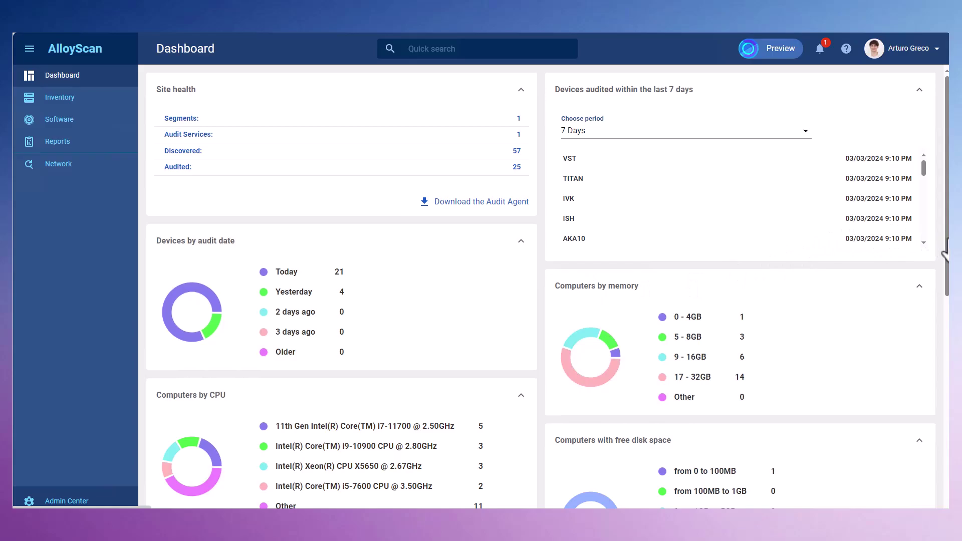
- Examine the dashboard widgets on audits, CPU, memory, free disk space and device types
scroll(948, 256, "down", 3)
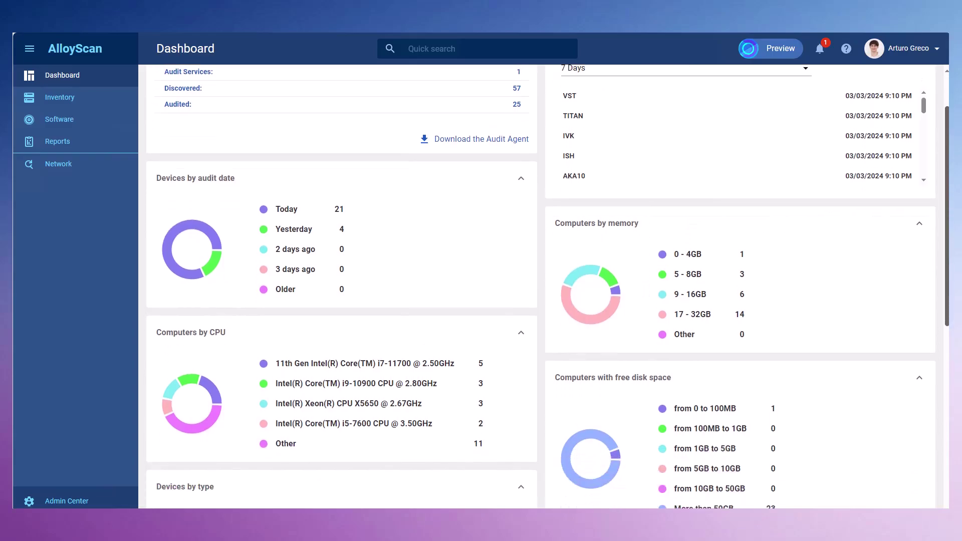
scroll(948, 333, "down", 1)
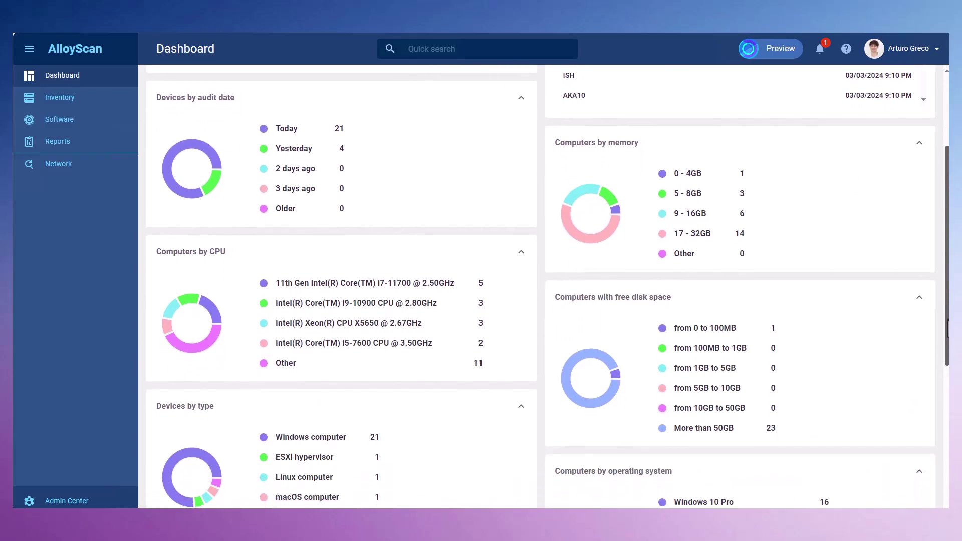
left_click_drag(947, 333, 934, 473)
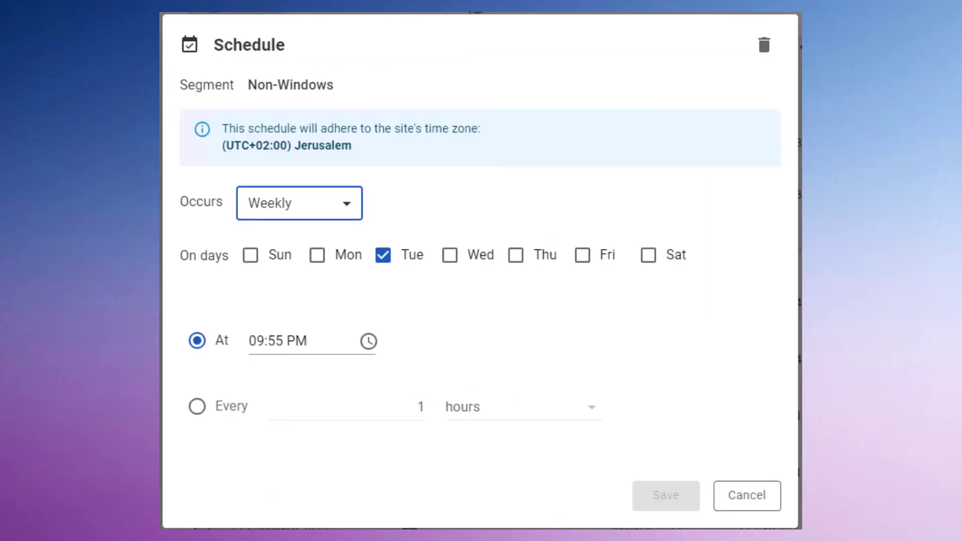
- Add Monday and Thursday to the Non-Windows segment's weekly schedule and open the time selection for its start
left_click(320, 257)
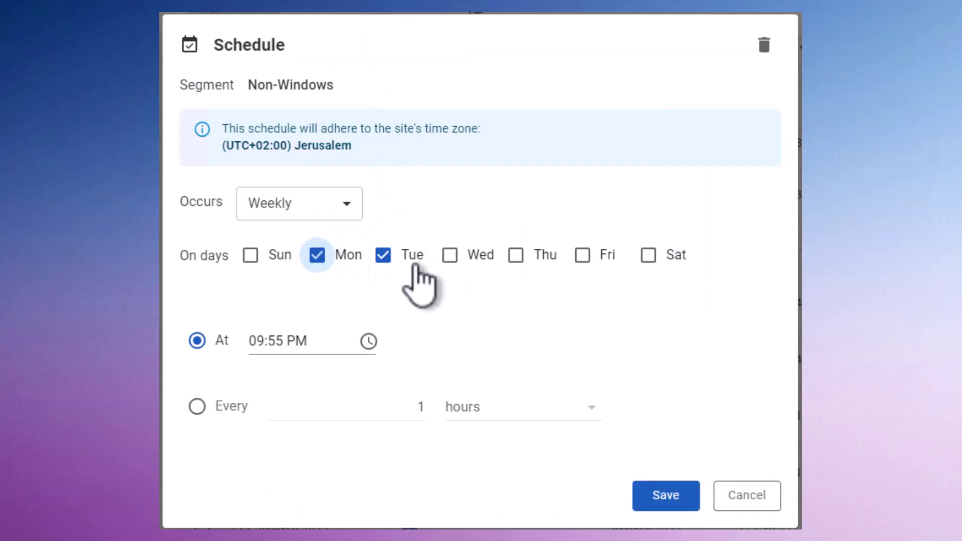
left_click(516, 256)
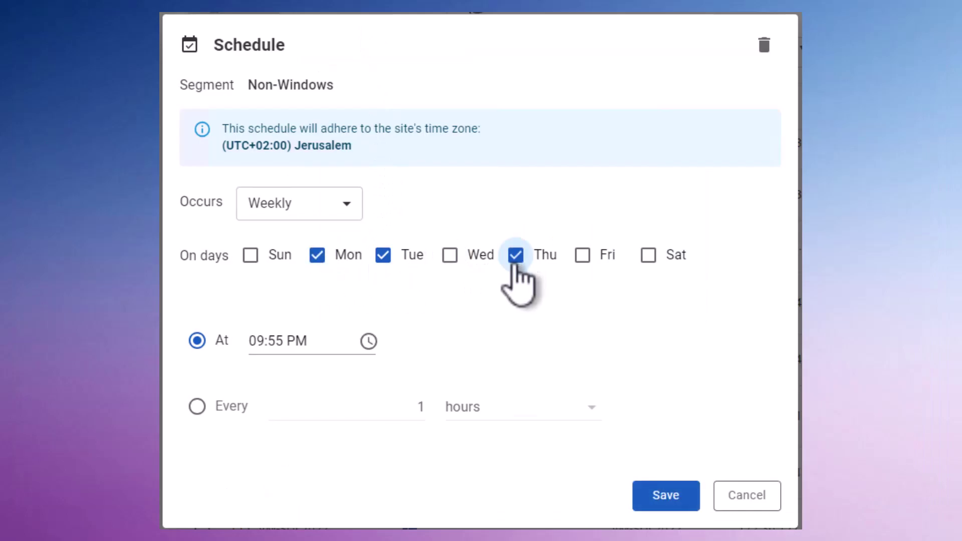
left_click(369, 346)
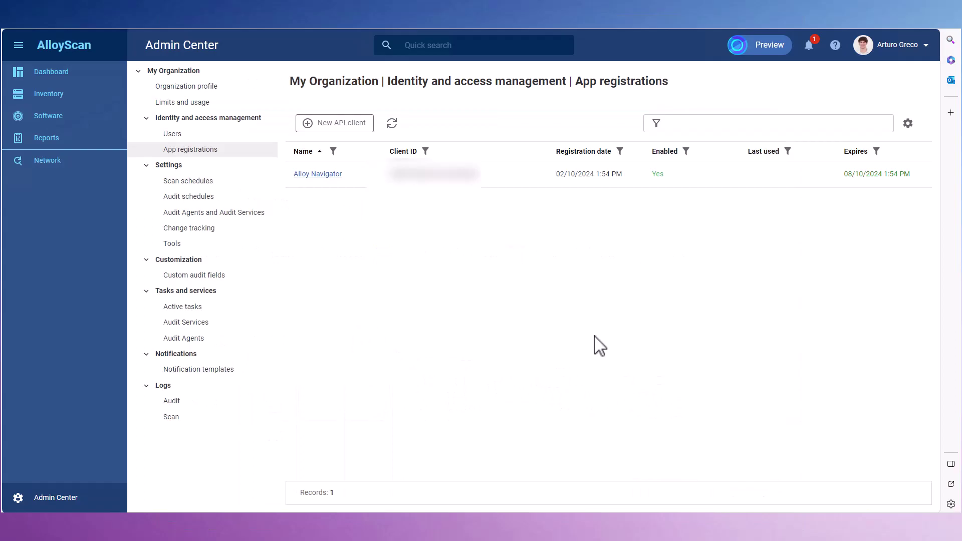
- Start a new API client registration in the organization's app registrations
left_click(336, 121)
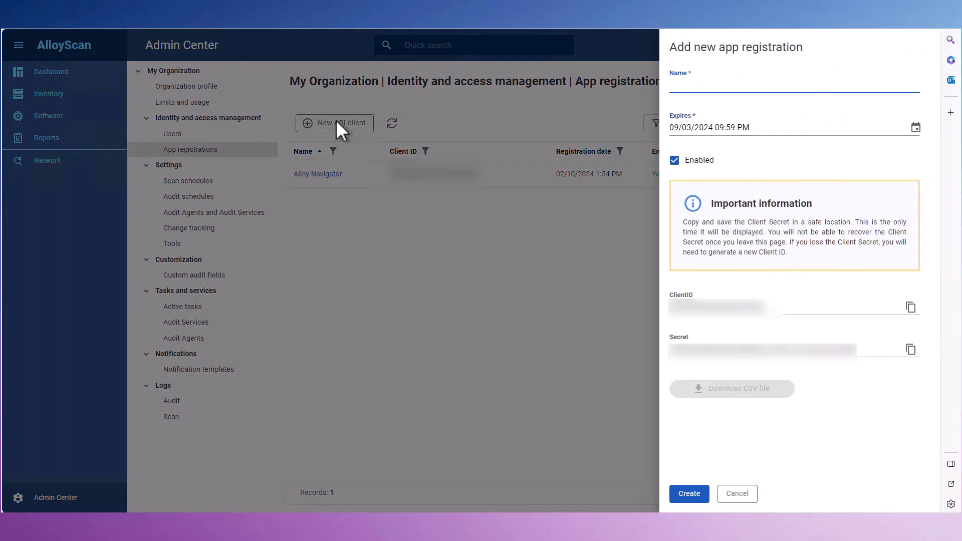